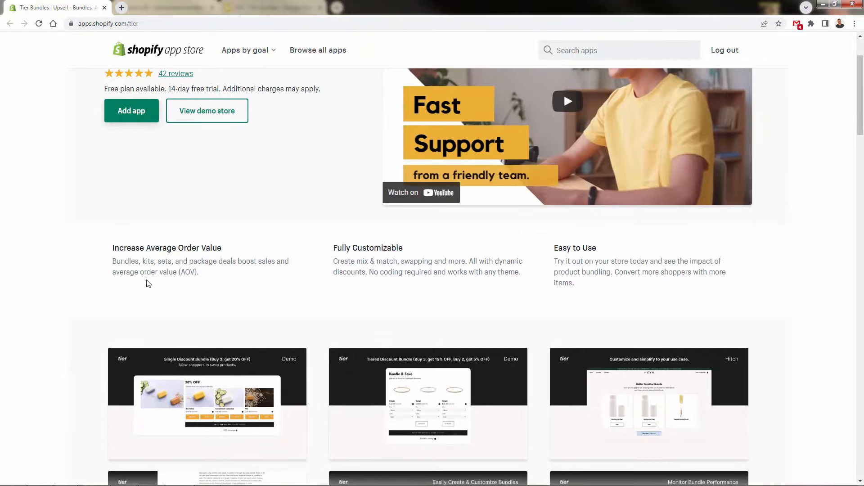
Look through the Tier Bundles | Upsell app listing and view all seven images in its screenshot gallery.
{"action": "scroll", "coordinate": [143, 276], "scroll_direction": "up", "scroll_amount": 2}
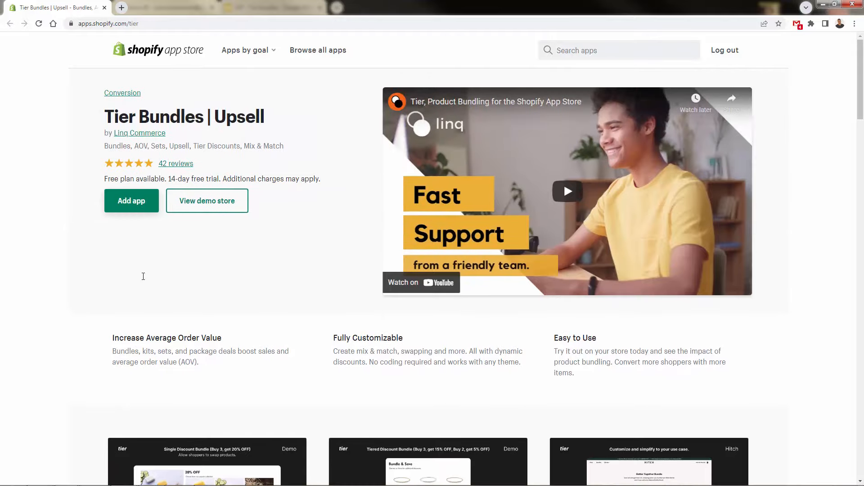
{"action": "scroll", "coordinate": [144, 277], "scroll_direction": "down", "scroll_amount": 2}
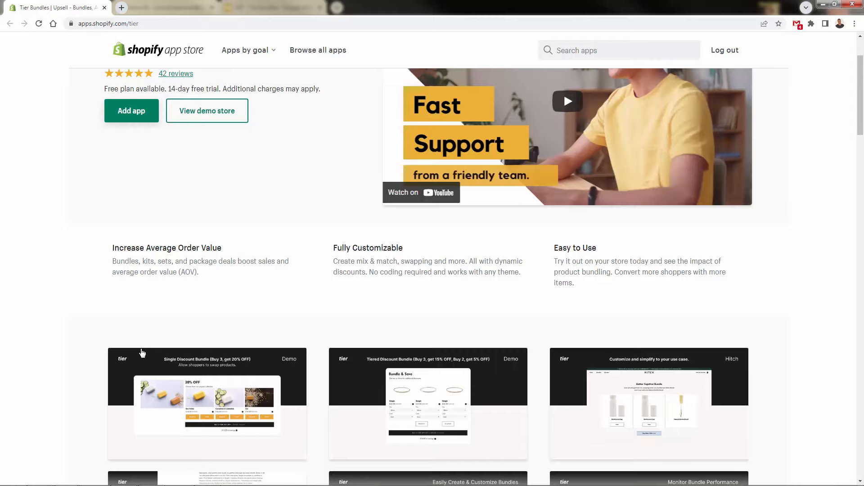
{"action": "scroll", "coordinate": [160, 330], "scroll_direction": "down", "scroll_amount": 3}
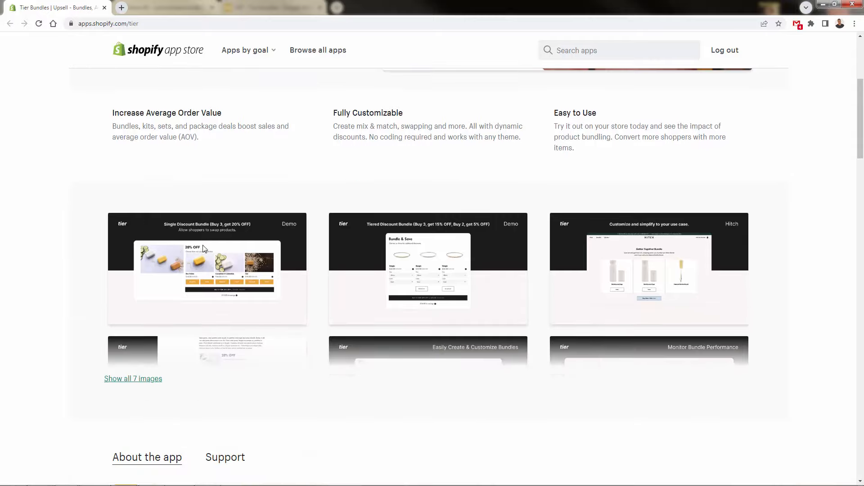
{"action": "left_click", "coordinate": [202, 259]}
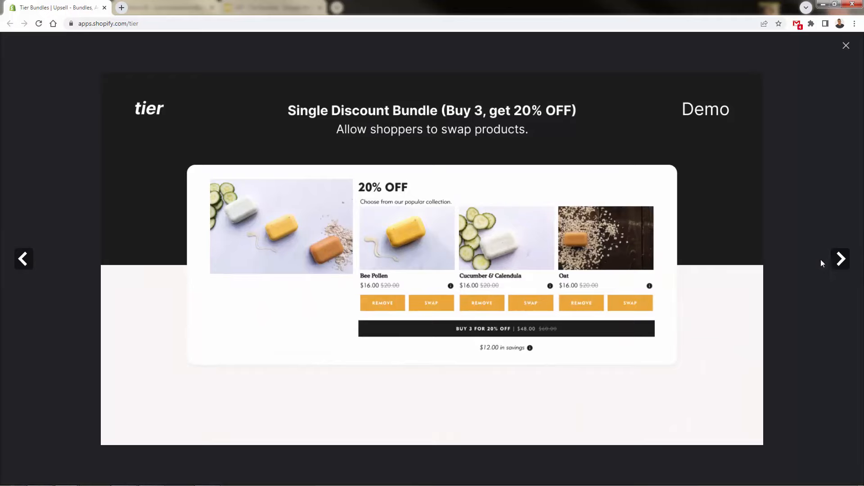
{"action": "left_click", "coordinate": [840, 259]}
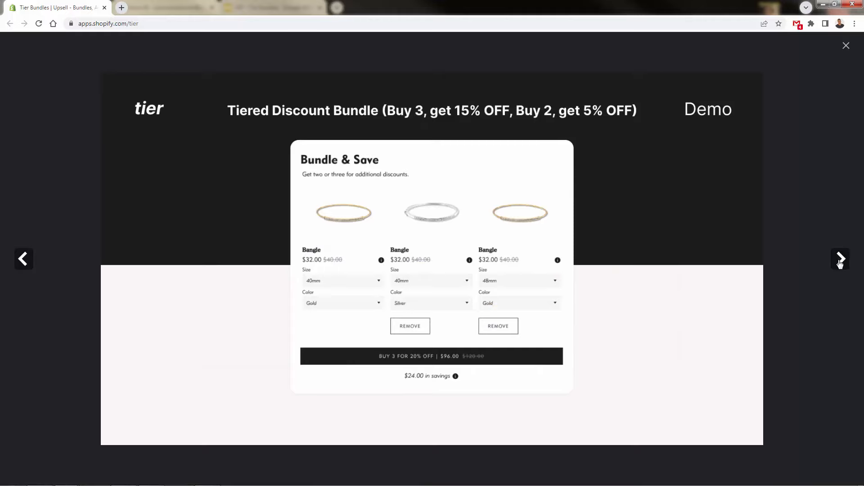
{"action": "left_click", "coordinate": [840, 262]}
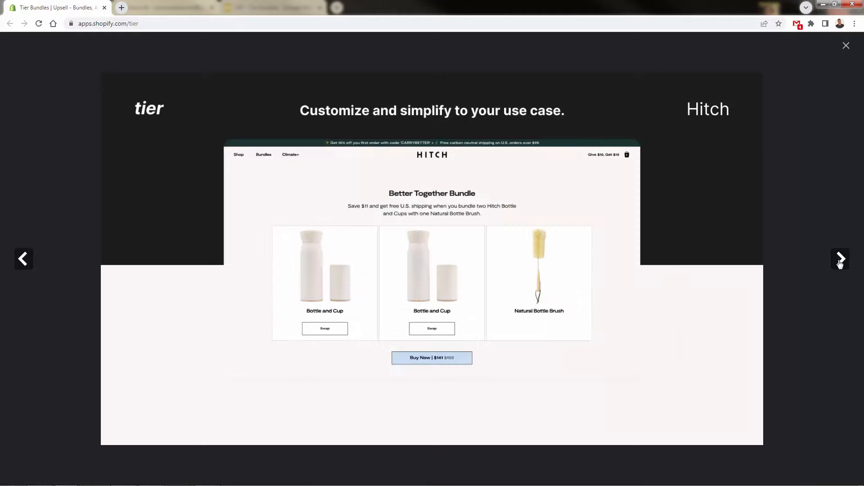
{"action": "left_click", "coordinate": [840, 259]}
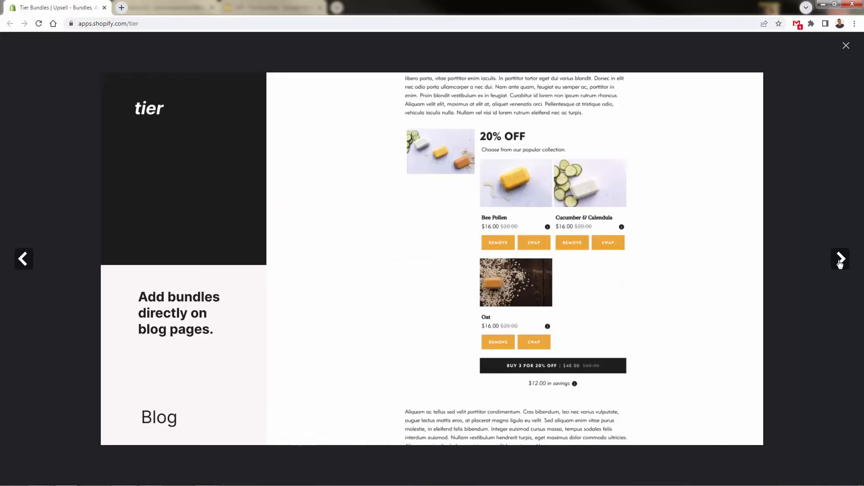
{"action": "left_click", "coordinate": [840, 260]}
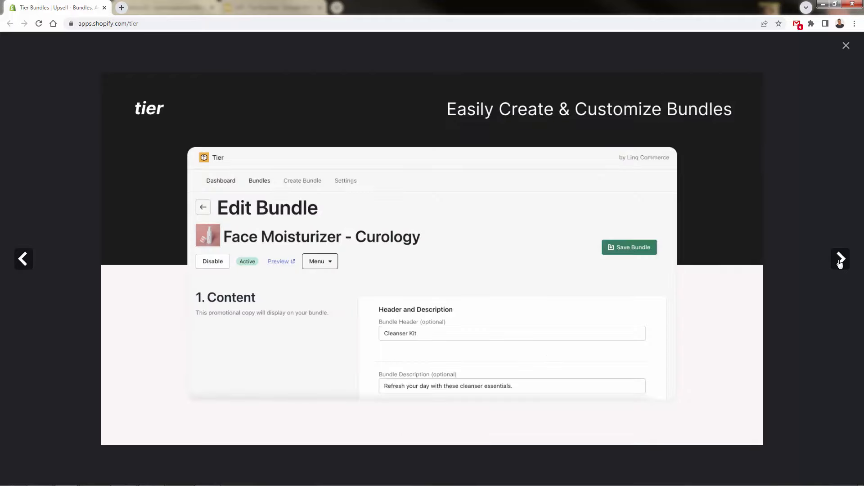
{"action": "left_click", "coordinate": [840, 260]}
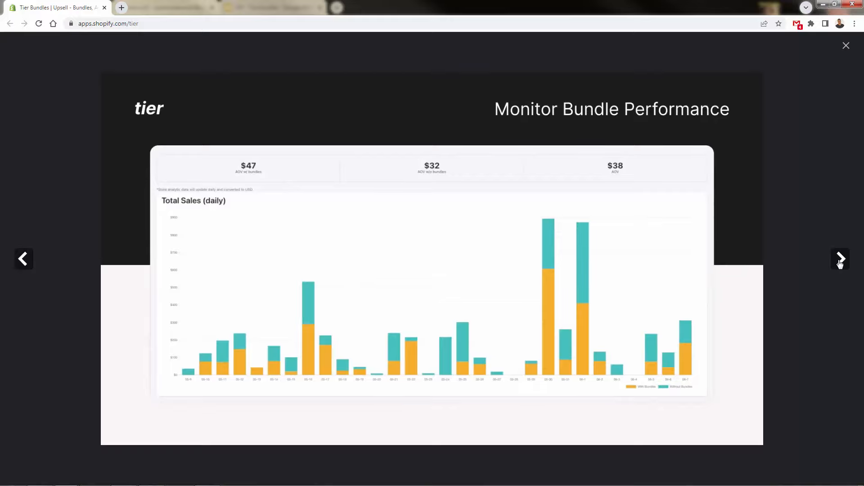
{"action": "left_click", "coordinate": [840, 260]}
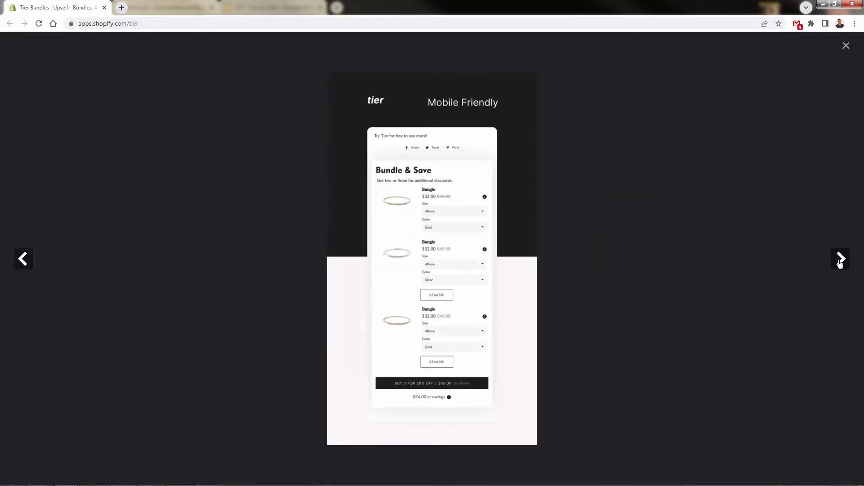
{"action": "left_click", "coordinate": [840, 261]}
{"action": "left_click", "coordinate": [846, 46]}
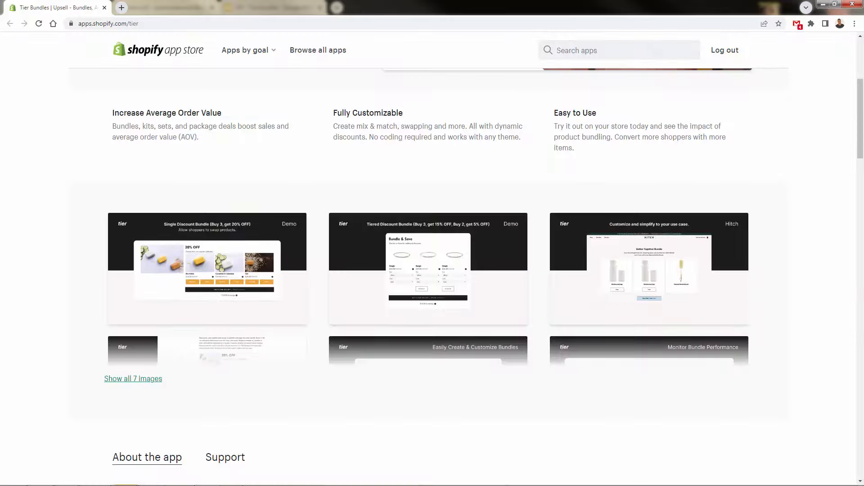
Read the feature list and integration details in the listing's app description.
{"action": "scroll", "coordinate": [54, 298], "scroll_direction": "down", "scroll_amount": 6}
{"action": "left_click", "coordinate": [163, 314]}
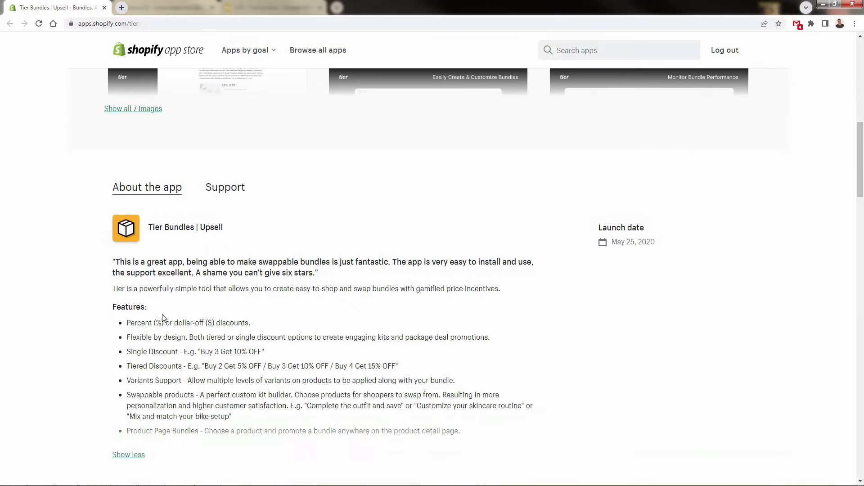
{"action": "scroll", "coordinate": [174, 283], "scroll_direction": "down", "scroll_amount": 3}
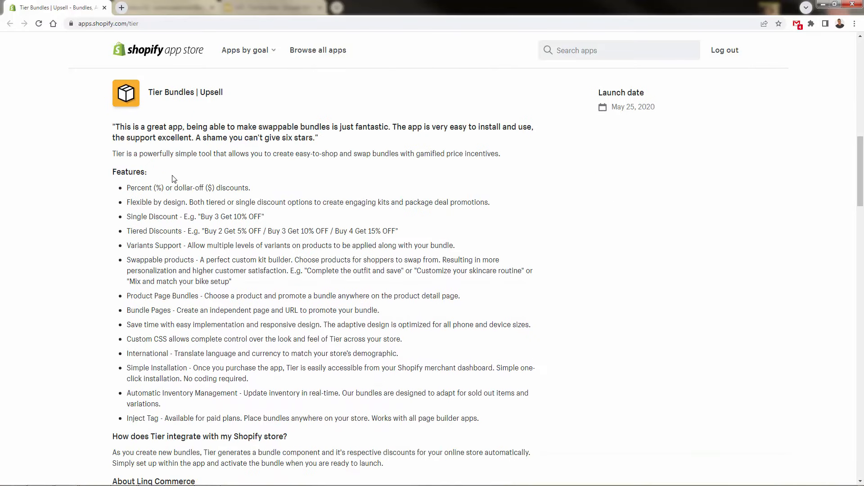
{"action": "scroll", "coordinate": [189, 233], "scroll_direction": "down", "scroll_amount": 1}
{"action": "scroll", "coordinate": [184, 279], "scroll_direction": "up", "scroll_amount": 10}
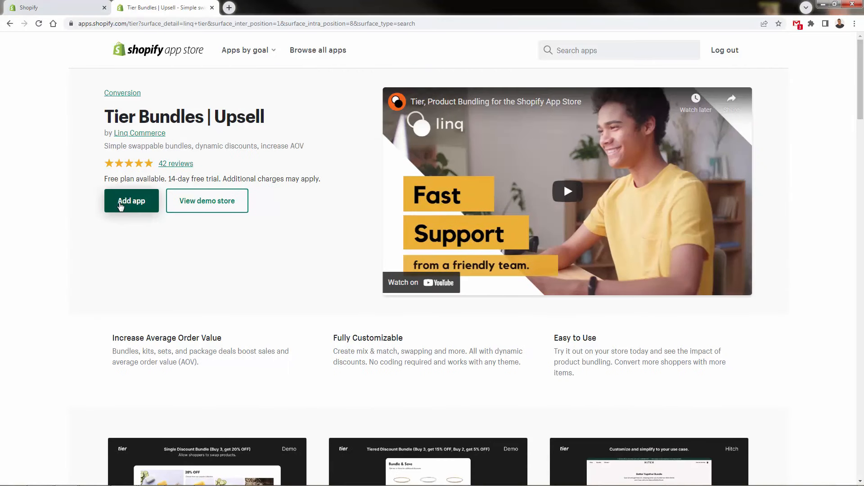
Install the Tier app on the Animal Lovers Co store and open the app's custom settings.
{"action": "left_click", "coordinate": [121, 203]}
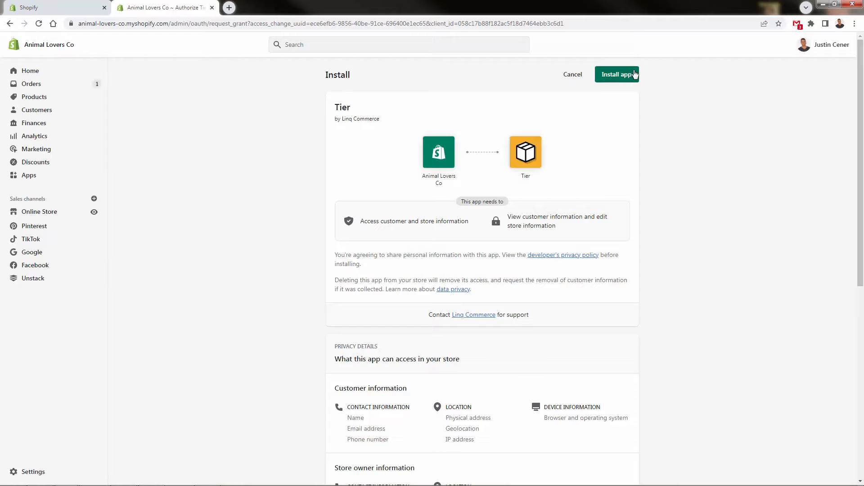
{"action": "left_click", "coordinate": [627, 79]}
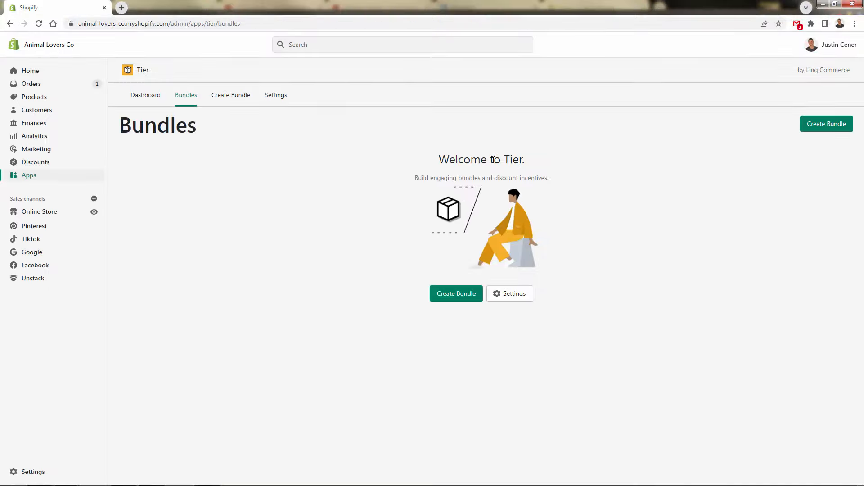
{"action": "left_click", "coordinate": [521, 300]}
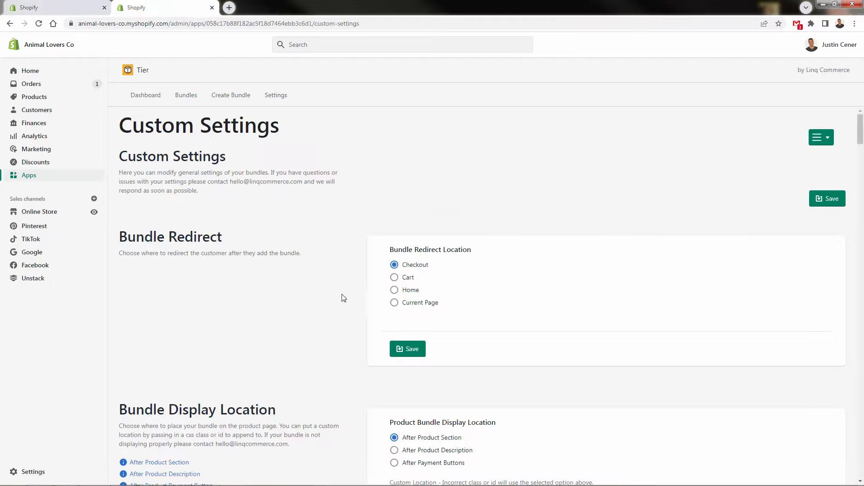
Try the Cart, Home and Current Page options for the bundle redirect location and set it back to Checkout.
{"action": "scroll", "coordinate": [328, 296], "scroll_direction": "down", "scroll_amount": 1}
{"action": "scroll", "coordinate": [327, 294], "scroll_direction": "up", "scroll_amount": 1}
{"action": "scroll", "coordinate": [326, 295], "scroll_direction": "down", "scroll_amount": 1}
{"action": "triple_click", "coordinate": [264, 210]}
{"action": "left_click", "coordinate": [259, 268]}
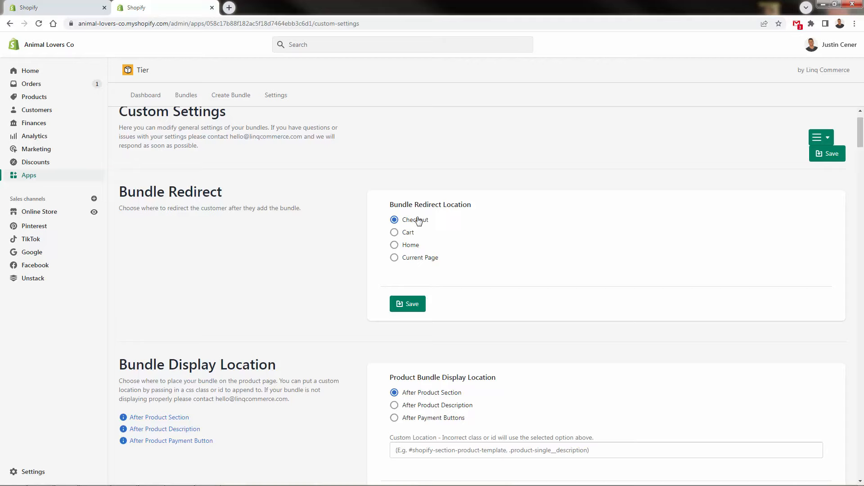
{"action": "left_click", "coordinate": [394, 232]}
{"action": "left_click", "coordinate": [395, 246]}
{"action": "left_click", "coordinate": [394, 257]}
{"action": "left_click", "coordinate": [395, 233]}
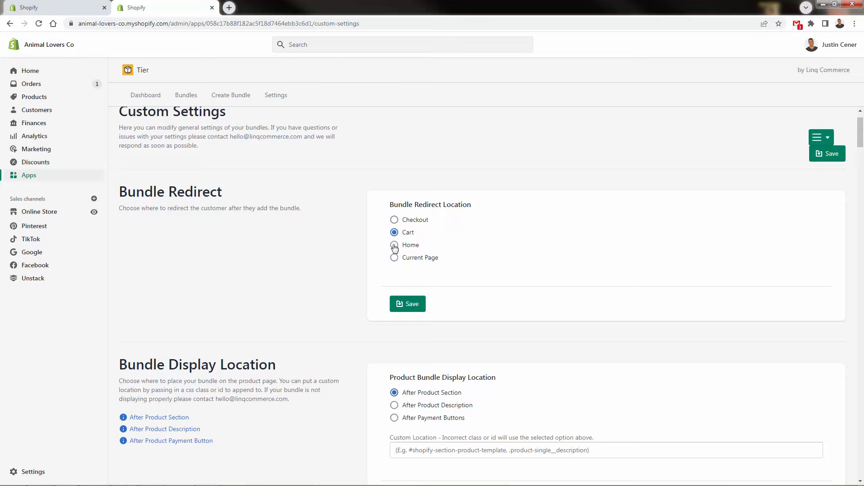
{"action": "left_click", "coordinate": [395, 221]}
Review the bundle display location, automation, layout, text and translation, and text size settings.
{"action": "scroll", "coordinate": [236, 246], "scroll_direction": "down", "scroll_amount": 4}
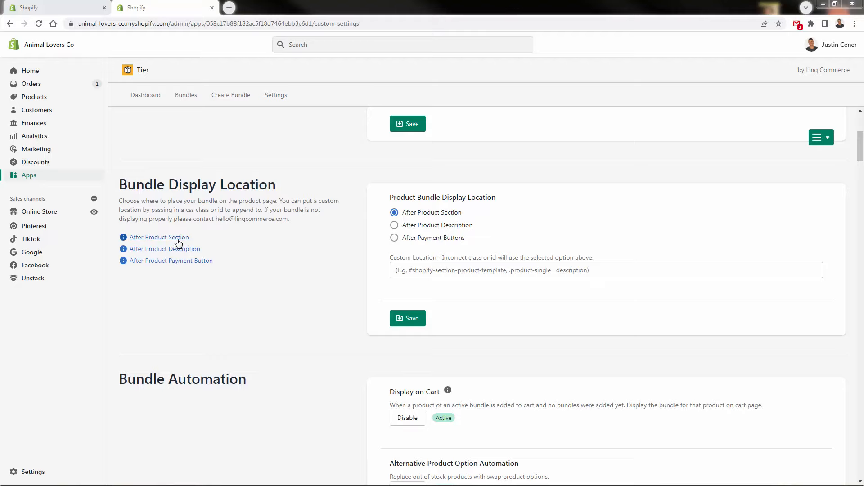
{"action": "scroll", "coordinate": [286, 366], "scroll_direction": "down", "scroll_amount": 6}
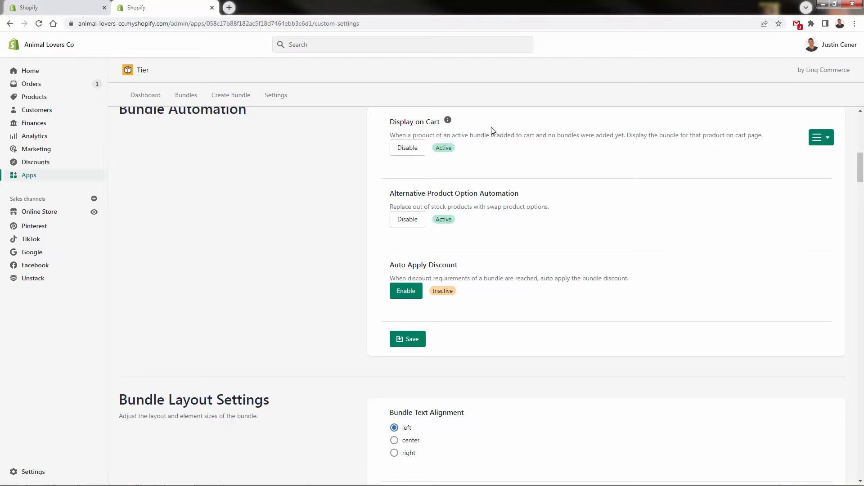
{"action": "scroll", "coordinate": [385, 192], "scroll_direction": "down", "scroll_amount": 4}
{"action": "scroll", "coordinate": [385, 193], "scroll_direction": "down", "scroll_amount": 2}
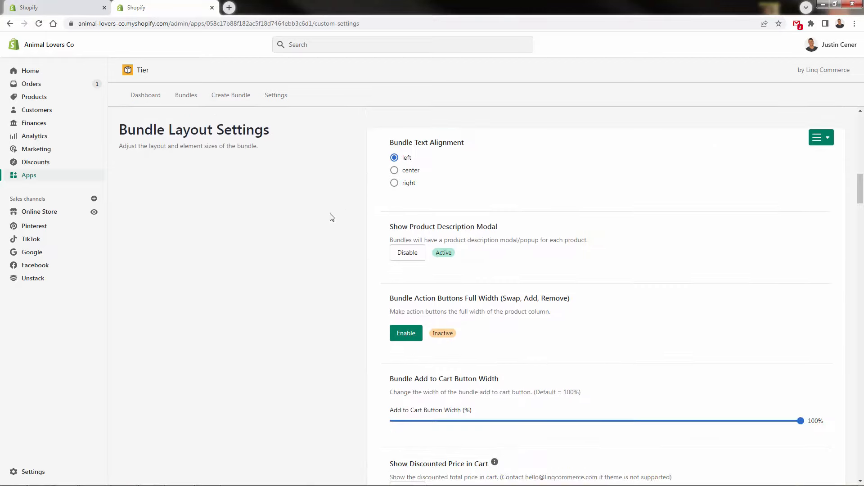
{"action": "scroll", "coordinate": [216, 193], "scroll_direction": "down", "scroll_amount": 4}
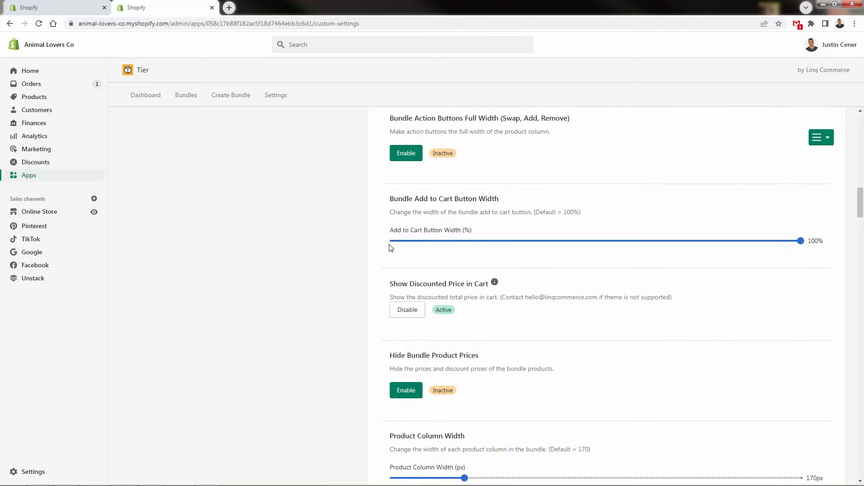
{"action": "scroll", "coordinate": [419, 245], "scroll_direction": "down", "scroll_amount": 2}
{"action": "scroll", "coordinate": [420, 245], "scroll_direction": "down", "scroll_amount": 4}
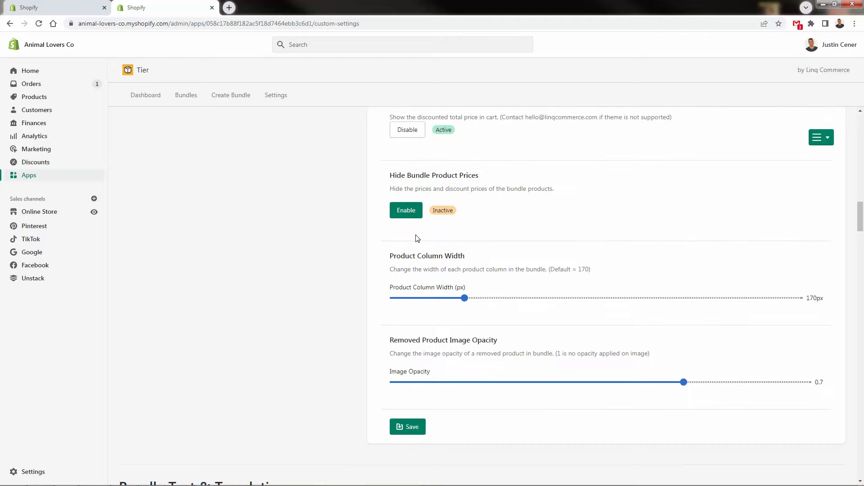
{"action": "scroll", "coordinate": [412, 261], "scroll_direction": "down", "scroll_amount": 3}
{"action": "scroll", "coordinate": [412, 252], "scroll_direction": "down", "scroll_amount": 5}
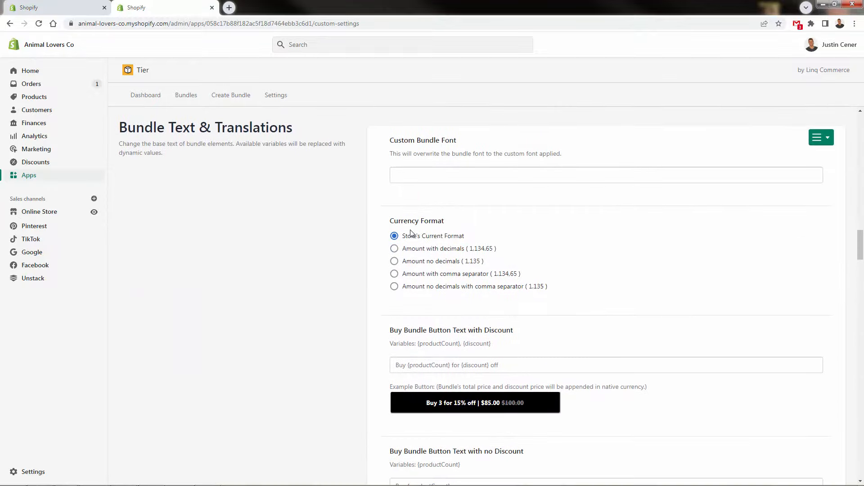
{"action": "scroll", "coordinate": [330, 229], "scroll_direction": "down", "scroll_amount": 1}
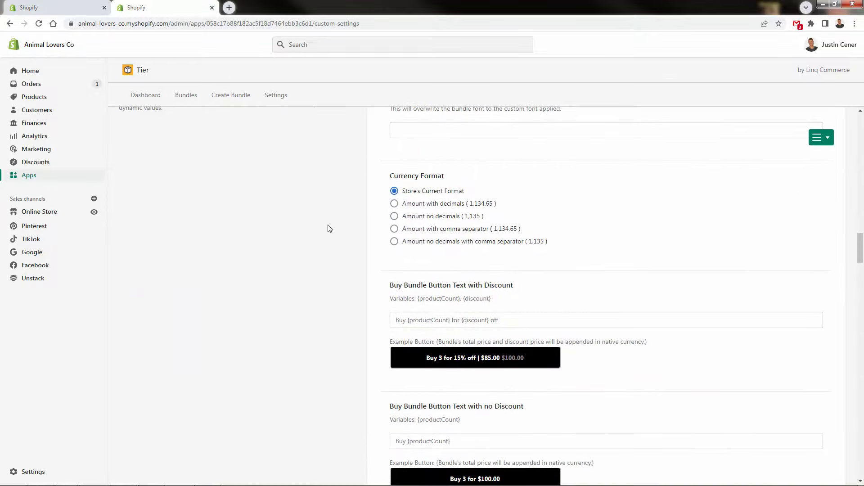
{"action": "scroll", "coordinate": [329, 229], "scroll_direction": "down", "scroll_amount": 6}
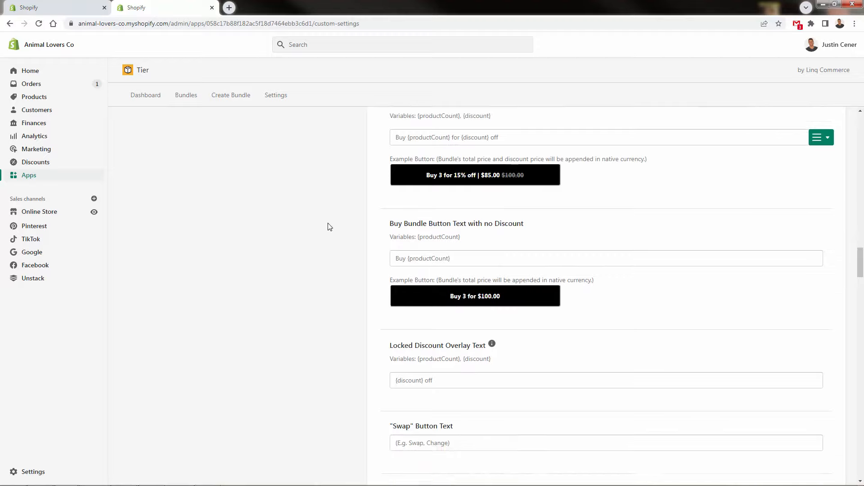
{"action": "scroll", "coordinate": [330, 227], "scroll_direction": "down", "scroll_amount": 10}
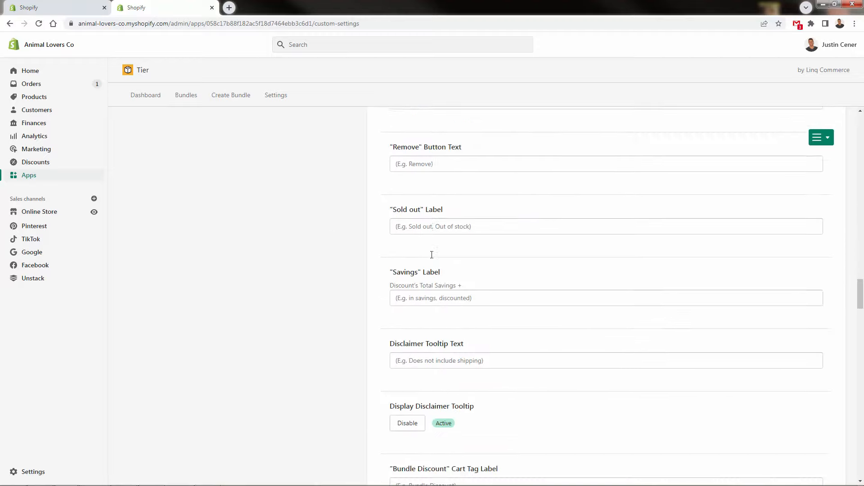
{"action": "scroll", "coordinate": [432, 255], "scroll_direction": "down", "scroll_amount": 11}
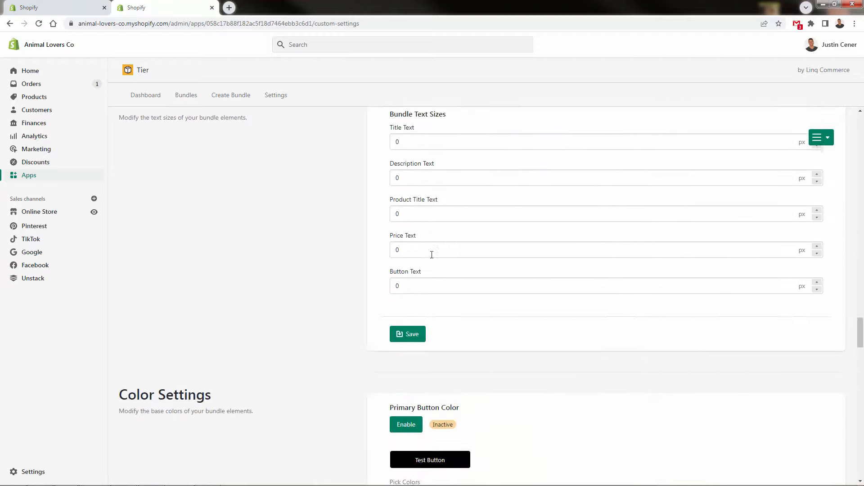
Set the primary button's background color to red, #fa4b4b, in the color settings.
{"action": "scroll", "coordinate": [432, 255], "scroll_direction": "down", "scroll_amount": 3}
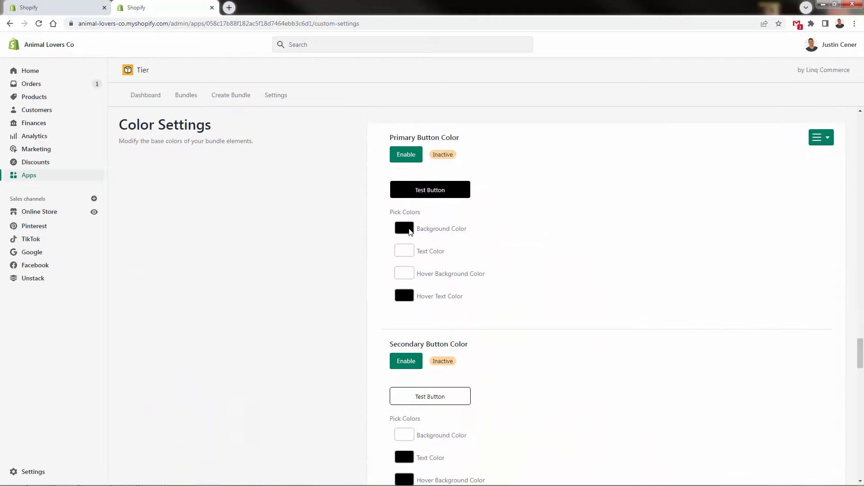
{"action": "left_click_drag", "start_coordinate": [454, 264], "coordinate": [473, 325]}
{"action": "mouse_move", "coordinate": [452, 263]}
{"action": "left_mouse_down"}
{"action": "mouse_move", "coordinate": [454, 254]}
{"action": "mouse_move", "coordinate": [456, 270]}
{"action": "left_mouse_up"}
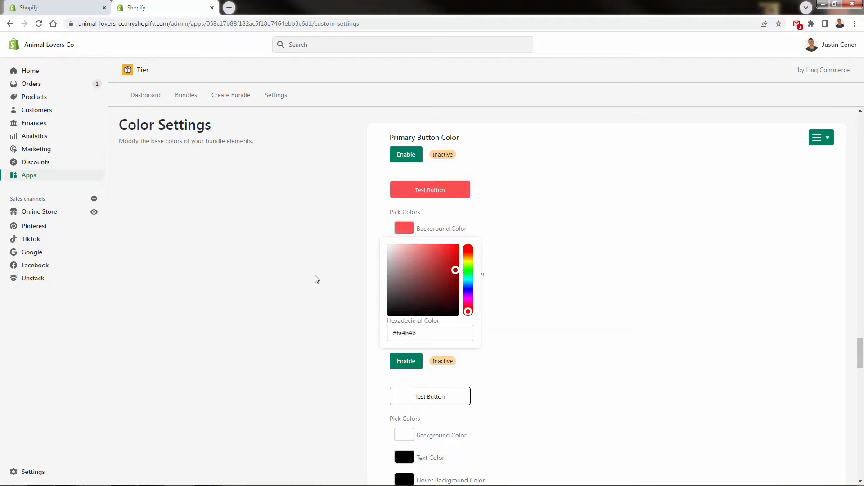
{"action": "left_click", "coordinate": [317, 279]}
Review the remaining color settings and the Custom CSS section, and return to the primary button color.
{"action": "scroll", "coordinate": [317, 278], "scroll_direction": "down", "scroll_amount": 7}
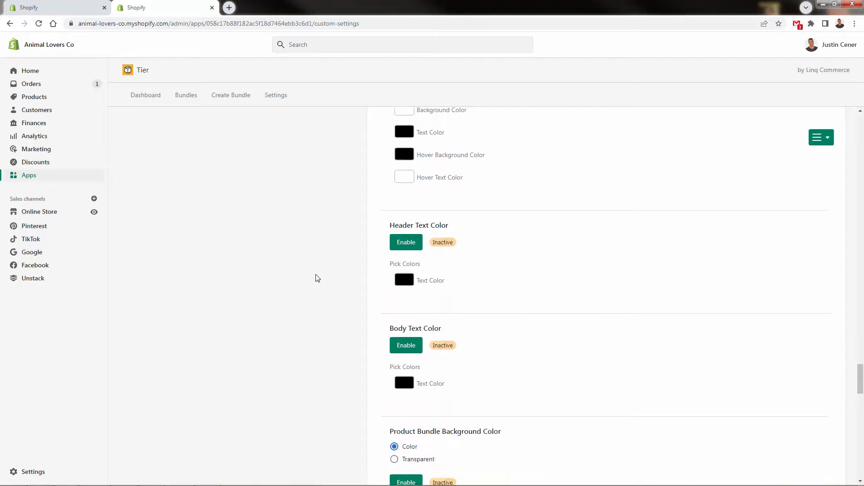
{"action": "scroll", "coordinate": [318, 278], "scroll_direction": "down", "scroll_amount": 10}
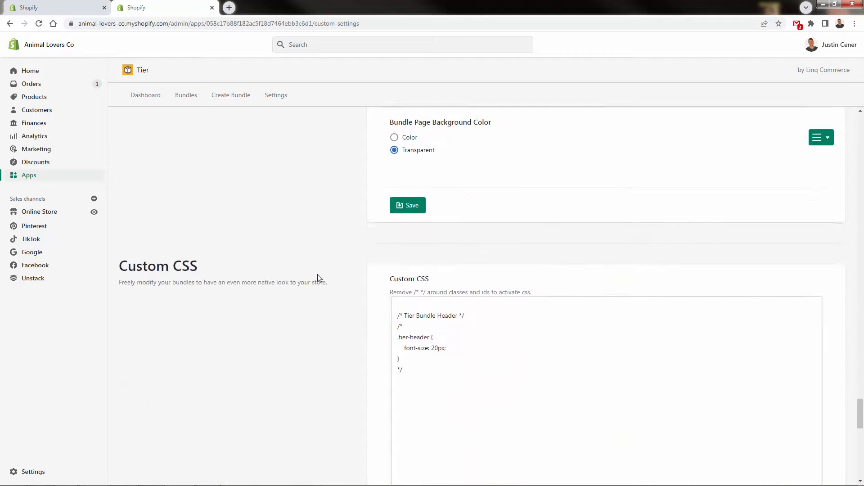
{"action": "scroll", "coordinate": [318, 278], "scroll_direction": "down", "scroll_amount": 8}
{"action": "scroll", "coordinate": [321, 278], "scroll_direction": "up", "scroll_amount": 10}
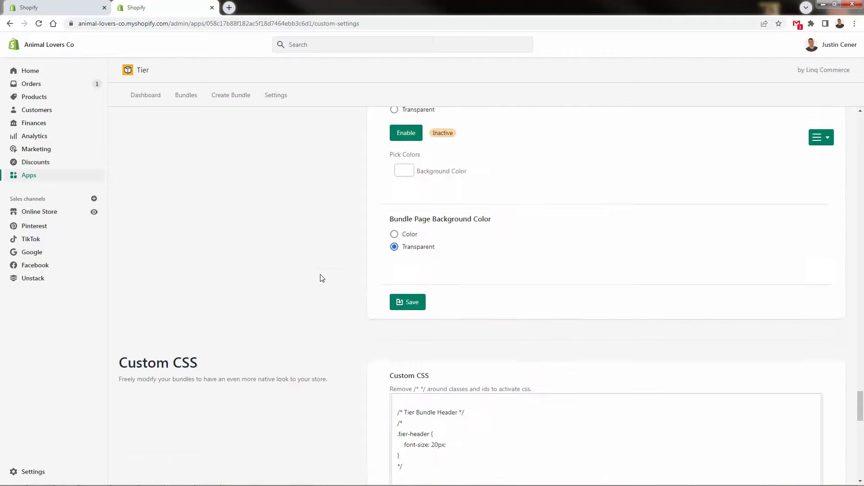
{"action": "scroll", "coordinate": [320, 279], "scroll_direction": "up", "scroll_amount": 10}
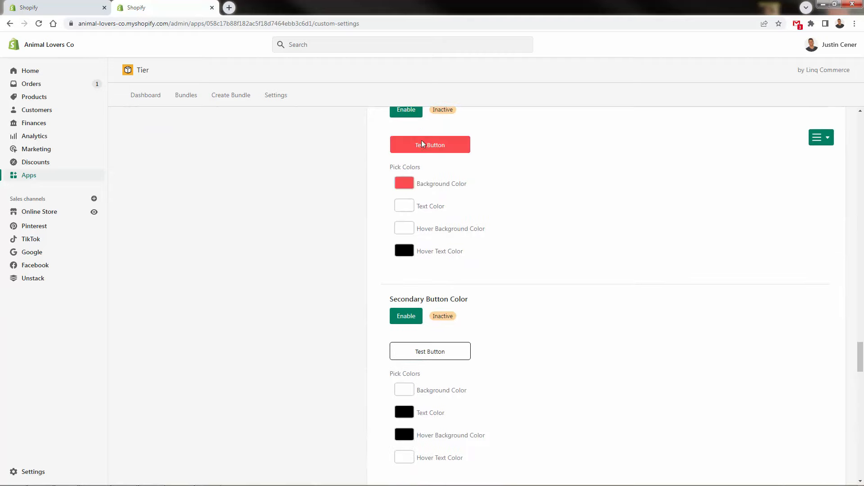
{"action": "scroll", "coordinate": [424, 212], "scroll_direction": "up", "scroll_amount": 3}
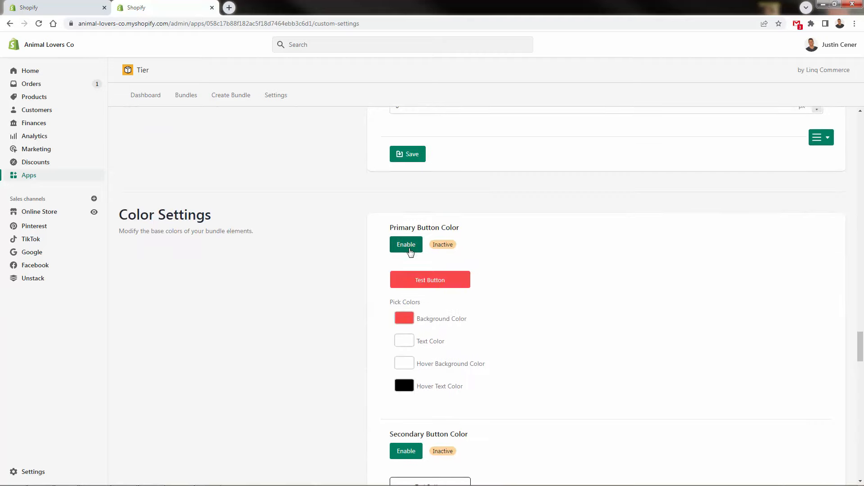
Enable the custom primary button color in the color settings and look over the Custom CSS section.
{"action": "scroll", "coordinate": [409, 251], "scroll_direction": "down", "scroll_amount": 4}
{"action": "scroll", "coordinate": [408, 251], "scroll_direction": "up", "scroll_amount": 4}
{"action": "left_click", "coordinate": [406, 249]}
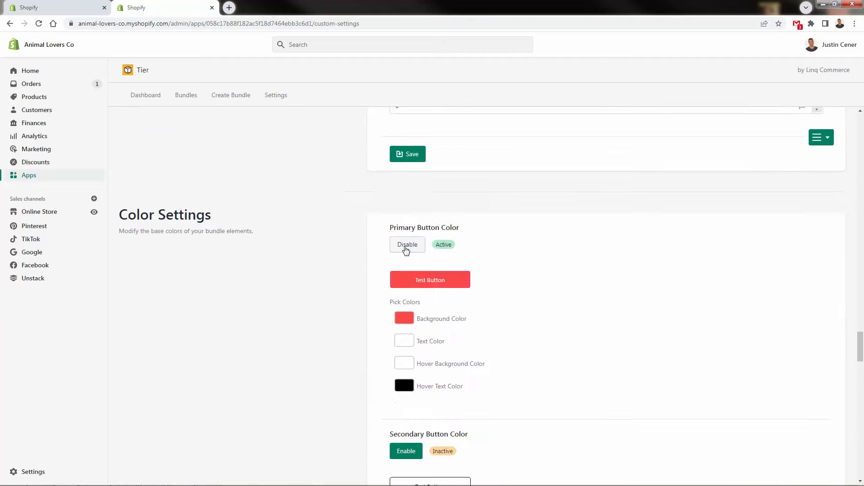
{"action": "scroll", "coordinate": [336, 318], "scroll_direction": "down", "scroll_amount": 10}
{"action": "scroll", "coordinate": [336, 315], "scroll_direction": "down", "scroll_amount": 8}
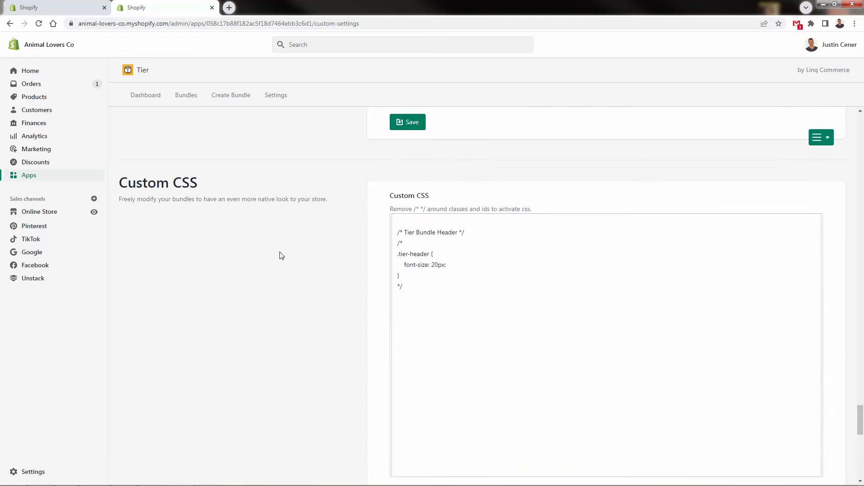
Return to the Tier dashboard and start creating a bundle.
{"action": "left_click", "coordinate": [145, 96]}
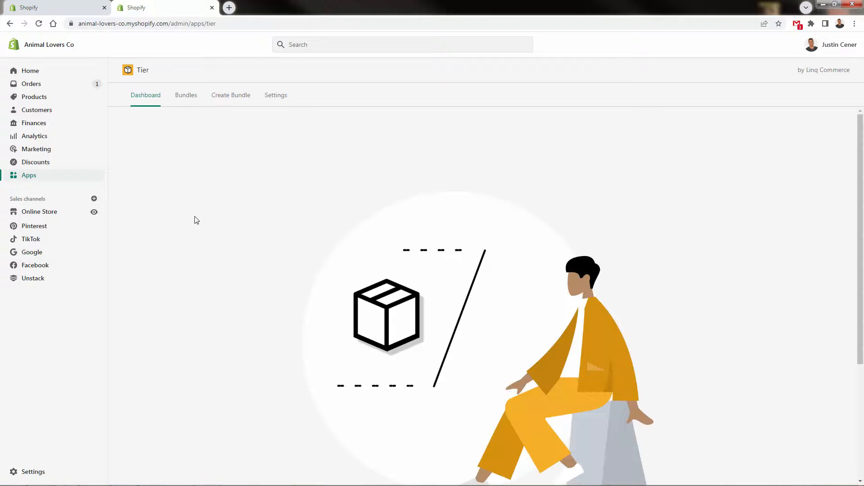
{"action": "scroll", "coordinate": [196, 220], "scroll_direction": "down", "scroll_amount": 4}
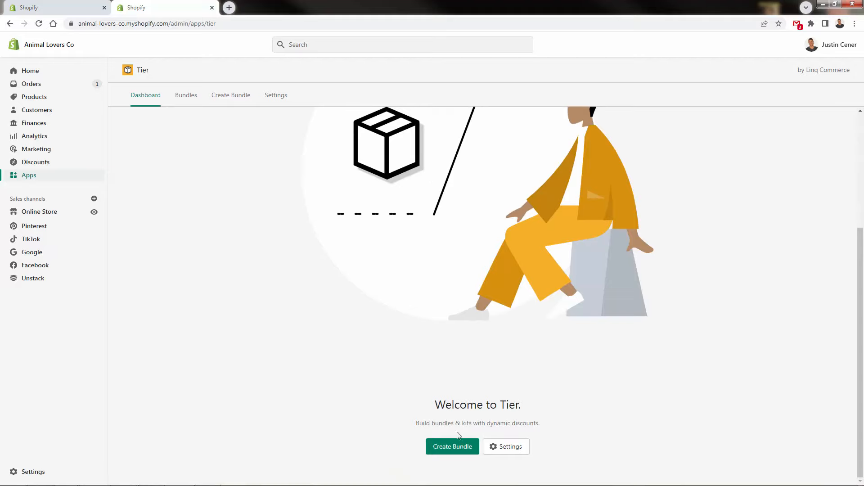
{"action": "left_click", "coordinate": [455, 453]}
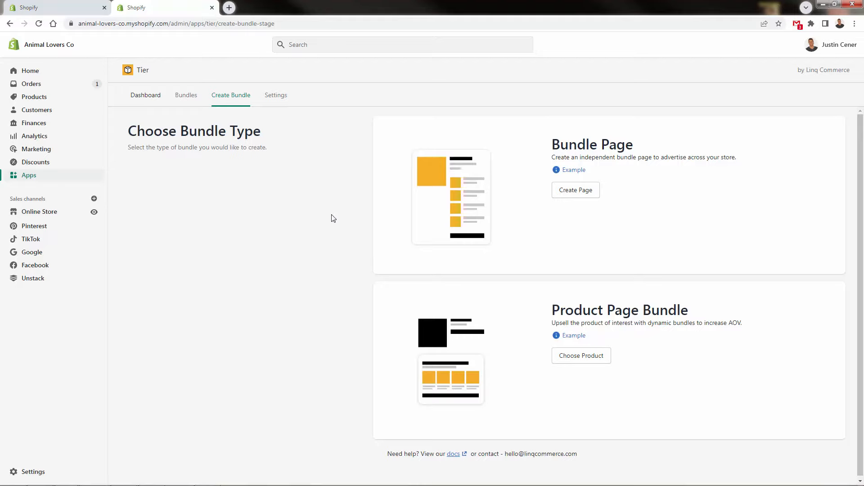
View the example previews of the Bundle Page and Product Page Bundle types.
{"action": "left_click", "coordinate": [581, 172]}
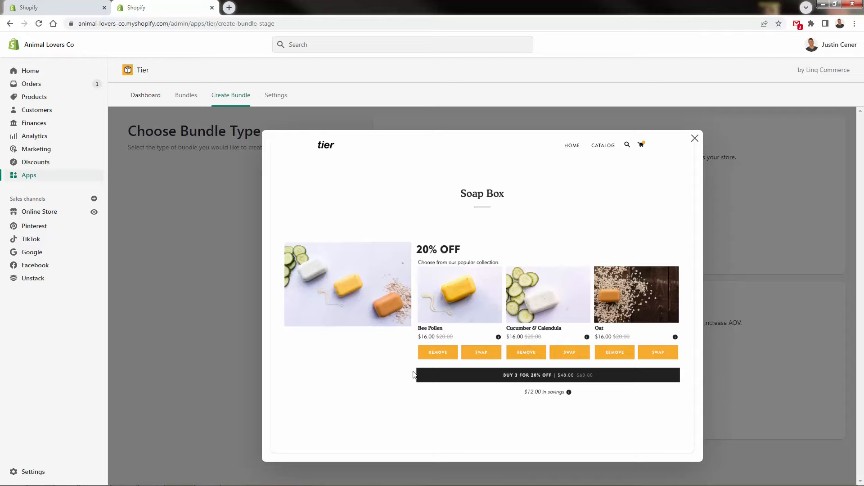
{"action": "left_click", "coordinate": [695, 138]}
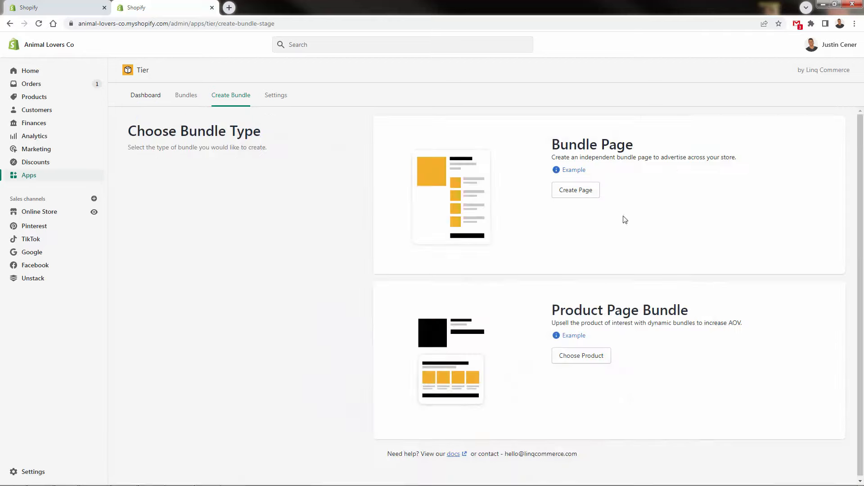
{"action": "left_click_drag", "start_coordinate": [587, 311], "coordinate": [624, 321]}
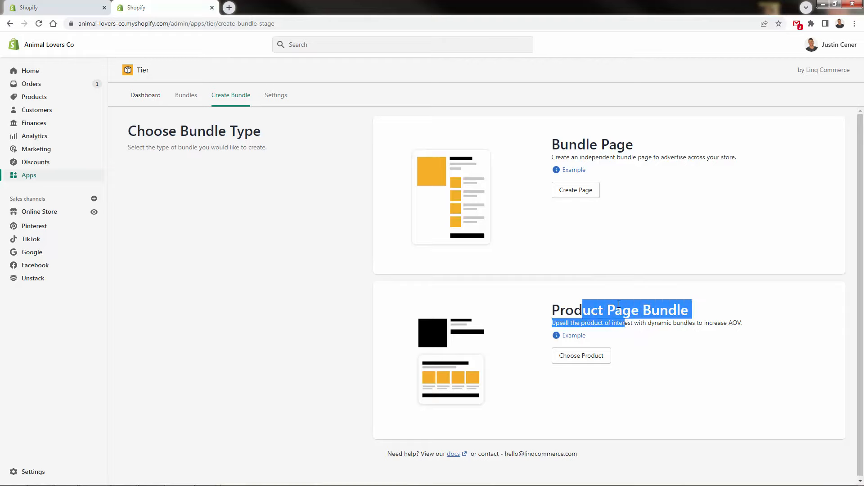
{"action": "left_click", "coordinate": [619, 305]}
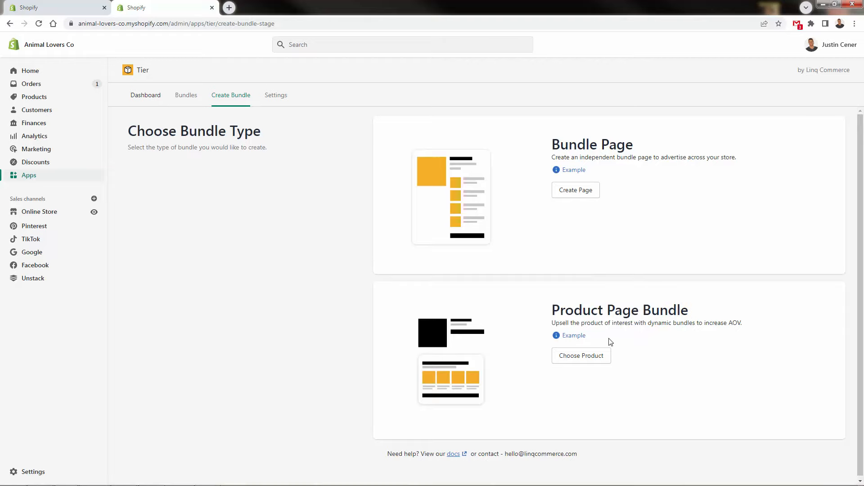
{"action": "left_click", "coordinate": [582, 362]}
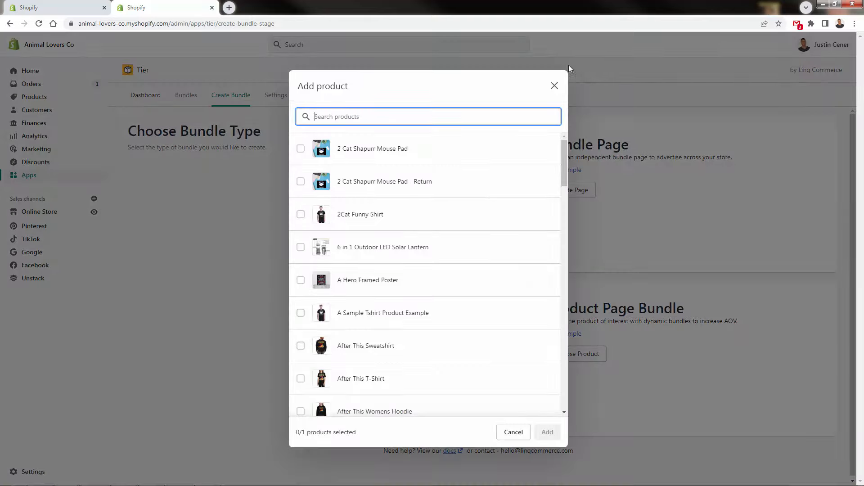
{"action": "left_click", "coordinate": [568, 68]}
{"action": "left_click", "coordinate": [571, 335]}
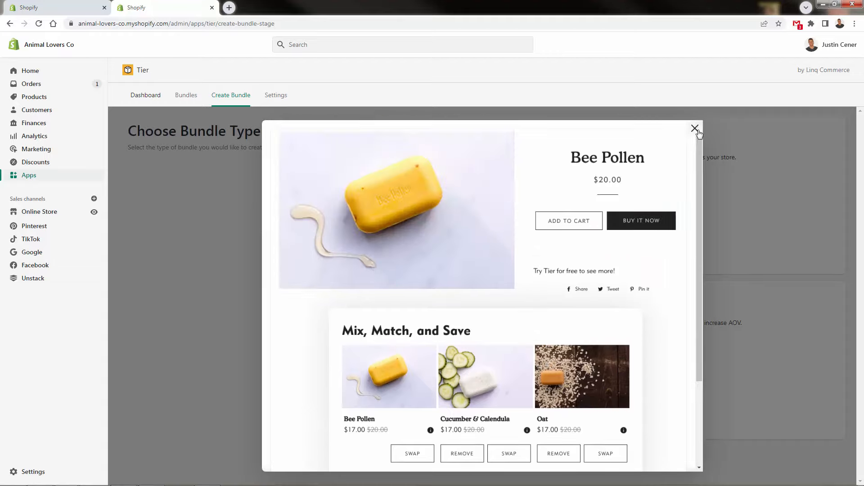
{"action": "left_click", "coordinate": [694, 129]}
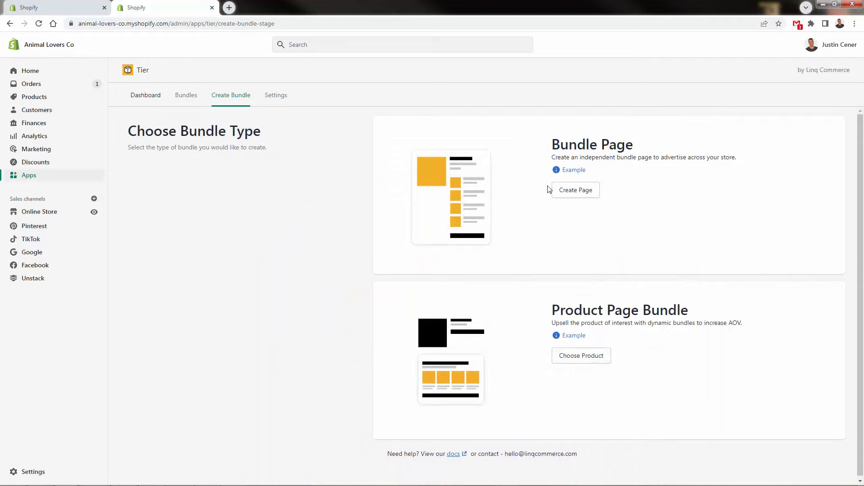
Start a product page bundle for the 2 Cat Shapurr Mouse Pad product.
{"action": "left_click", "coordinate": [564, 364]}
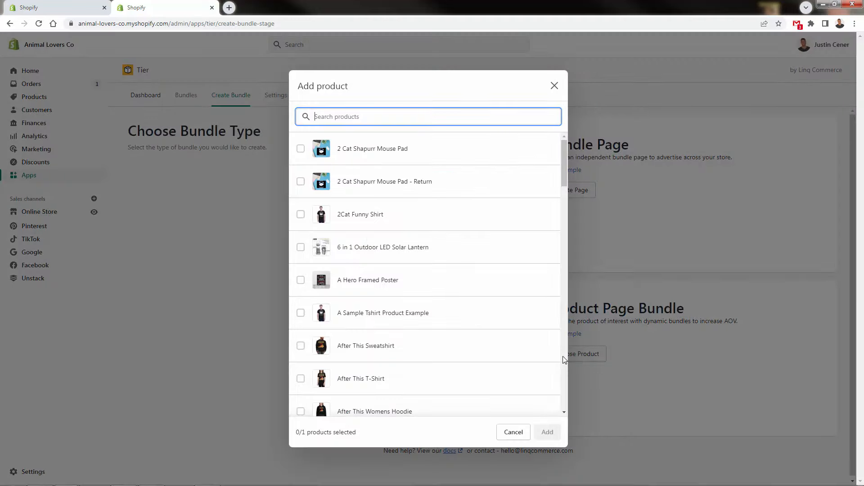
{"action": "left_click", "coordinate": [422, 155]}
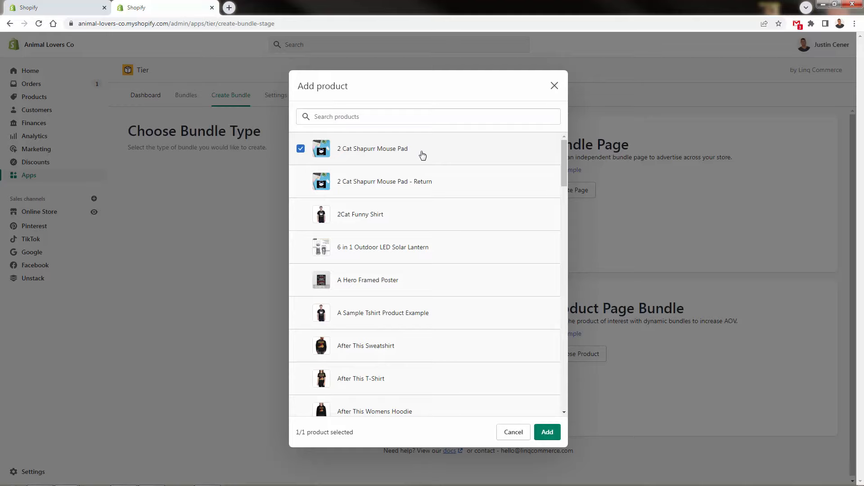
{"action": "left_click", "coordinate": [542, 435]}
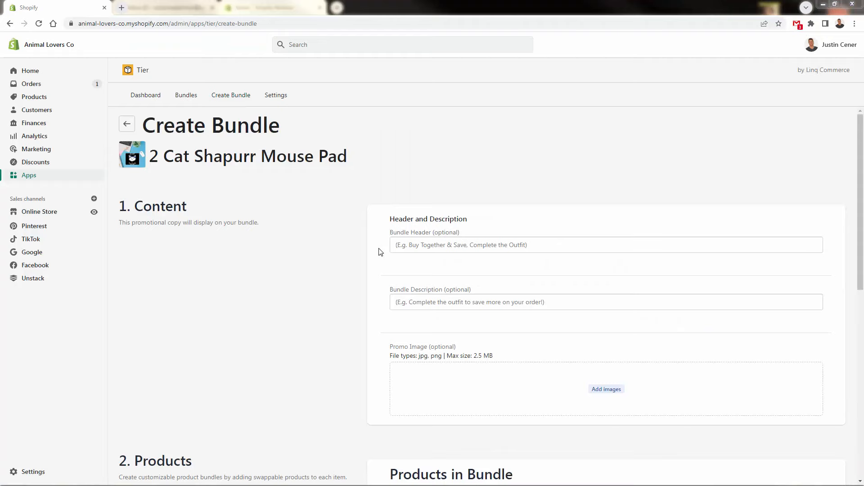
Set the bundle header to "The Perfect Combo For Cat Lovers" and the description to "For cat lovers!".
{"action": "left_click", "coordinate": [428, 244]}
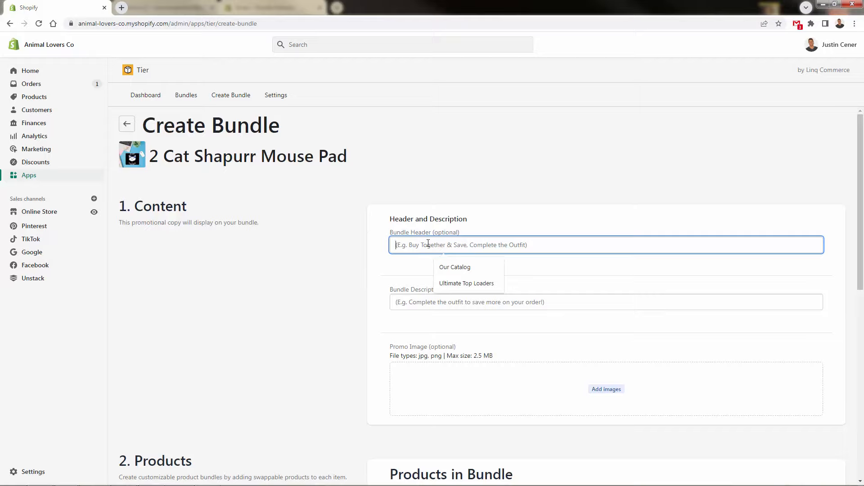
{"action": "type", "text": "The Perfect Com"}
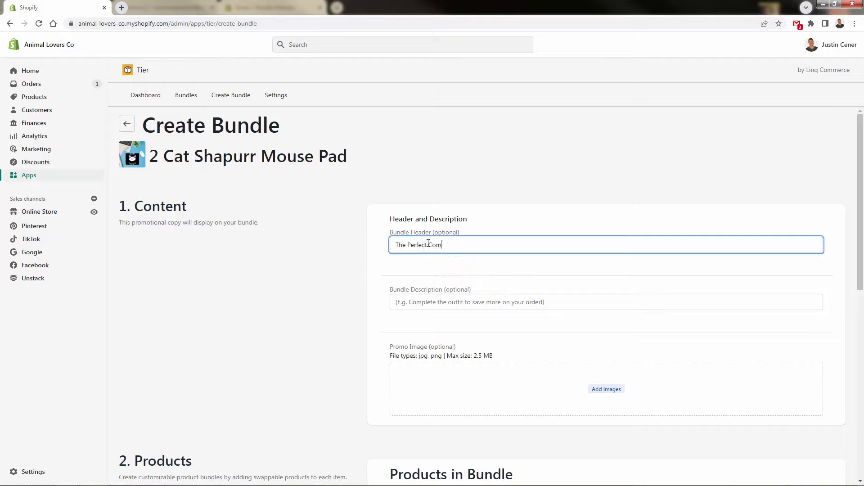
{"action": "type", "text": "bo For Cat Lovers"}
{"action": "left_click", "coordinate": [420, 302]}
{"action": "type", "text": "For cat lovers!"}
{"action": "left_click", "coordinate": [275, 350]}
Add the Ying Yang Cat Canvas, both Ying Yang cat T-Shirts, Cats Whirling LED Balls, Classy Feline Ultra Classy Cat Bed and Four Legged Love to the bundle.
{"action": "scroll", "coordinate": [588, 333], "scroll_direction": "down", "scroll_amount": 2}
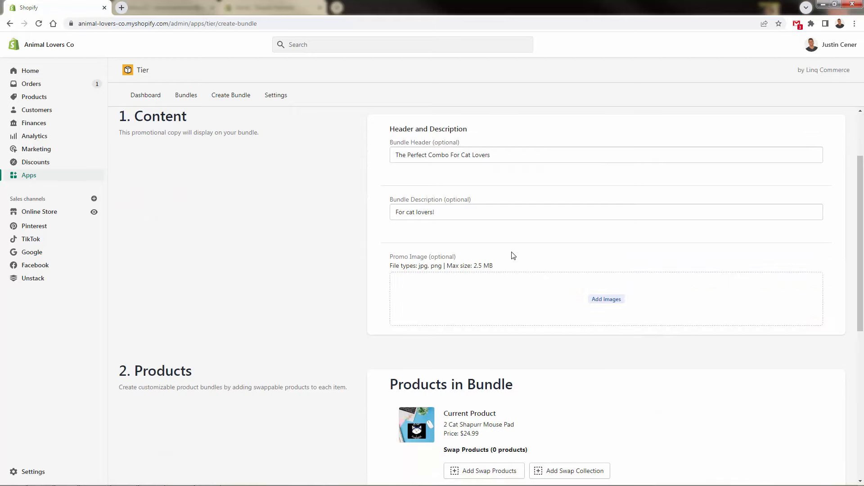
{"action": "scroll", "coordinate": [511, 255], "scroll_direction": "down", "scroll_amount": 4}
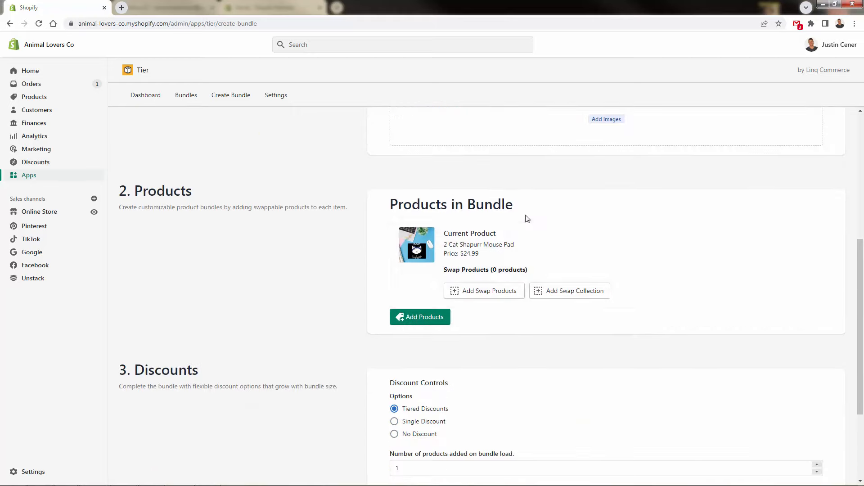
{"action": "scroll", "coordinate": [481, 239], "scroll_direction": "down", "scroll_amount": 1}
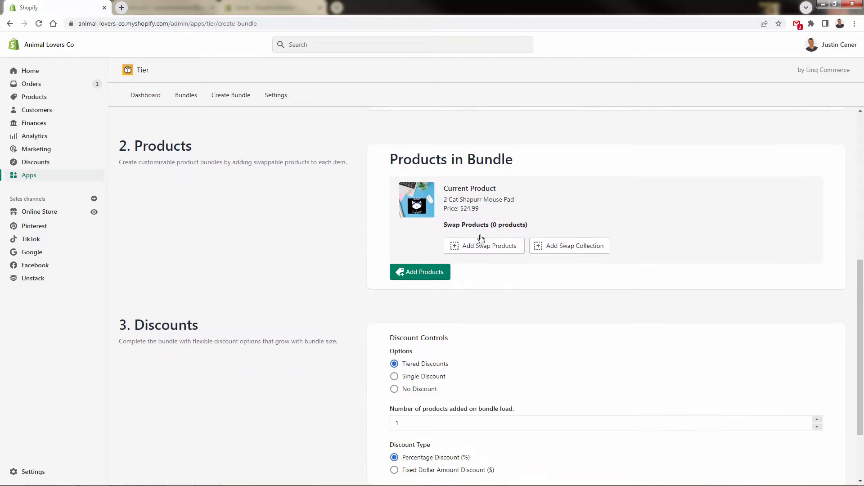
{"action": "left_click", "coordinate": [411, 273]}
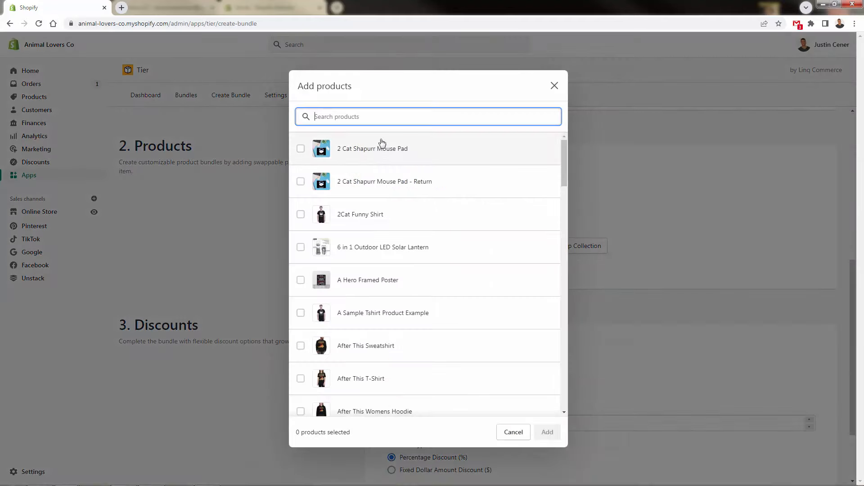
{"action": "scroll", "coordinate": [405, 215], "scroll_direction": "down", "scroll_amount": 2}
{"action": "scroll", "coordinate": [406, 245], "scroll_direction": "down", "scroll_amount": 3}
{"action": "scroll", "coordinate": [407, 276], "scroll_direction": "up", "scroll_amount": 5}
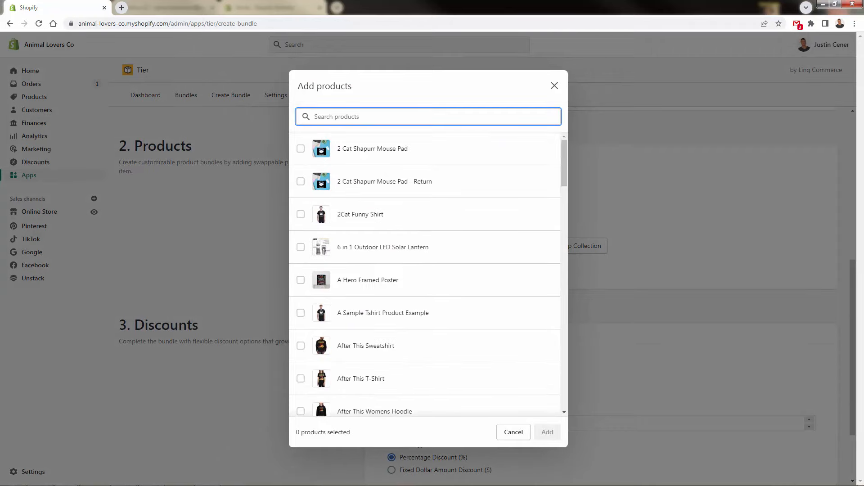
{"action": "key", "text": "Escape"}
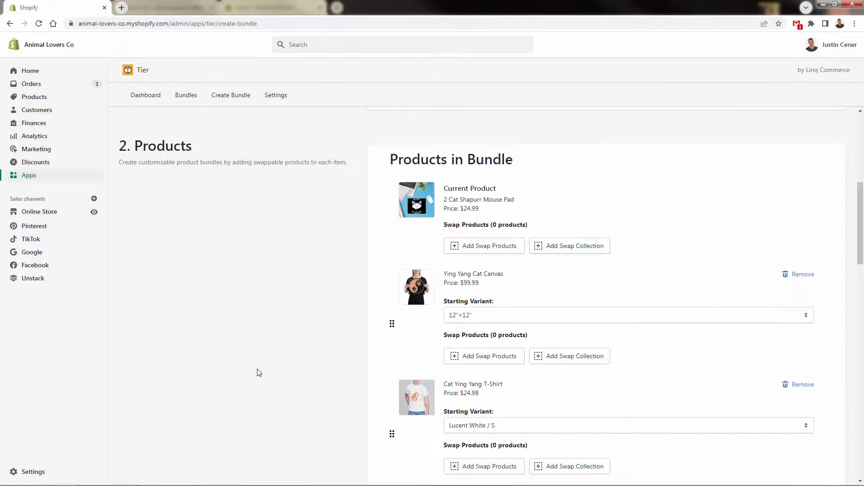
Review the list of products in the bundle with their starting variants and swap options.
{"action": "scroll", "coordinate": [259, 372], "scroll_direction": "down", "scroll_amount": 3}
{"action": "scroll", "coordinate": [258, 373], "scroll_direction": "down", "scroll_amount": 3}
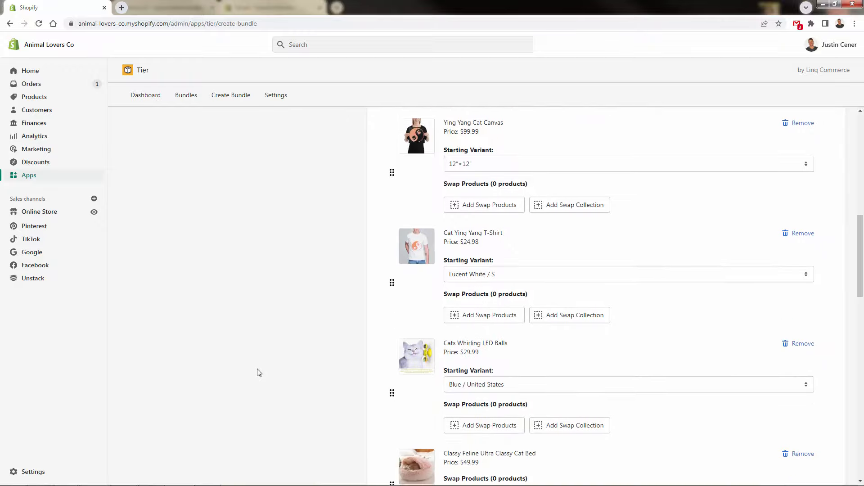
{"action": "scroll", "coordinate": [259, 373], "scroll_direction": "down", "scroll_amount": 5}
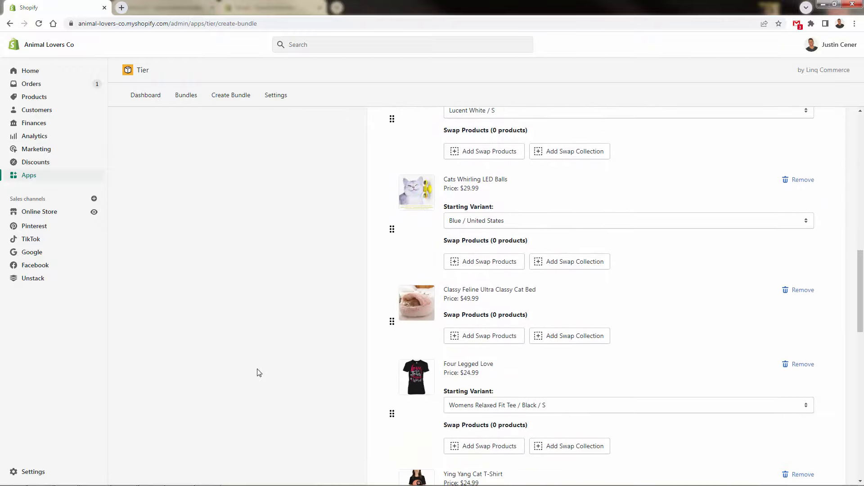
{"action": "scroll", "coordinate": [259, 373], "scroll_direction": "down", "scroll_amount": 1}
{"action": "scroll", "coordinate": [259, 373], "scroll_direction": "up", "scroll_amount": 9}
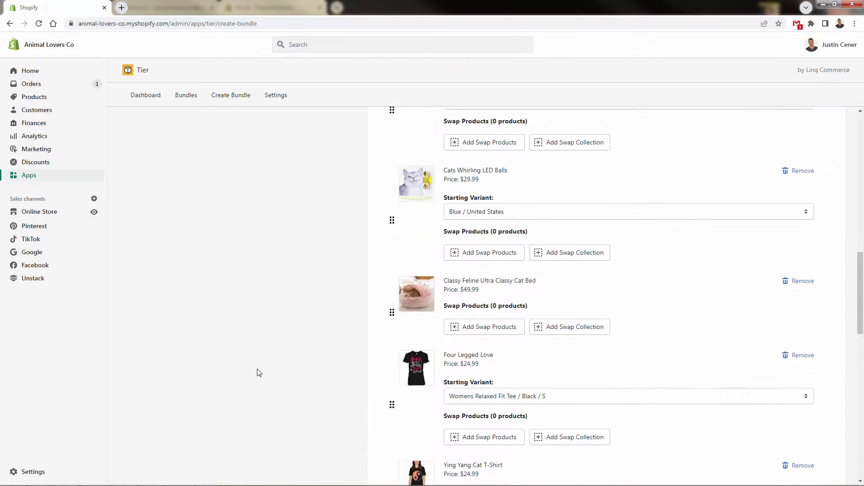
{"action": "scroll", "coordinate": [259, 373], "scroll_direction": "up", "scroll_amount": 3}
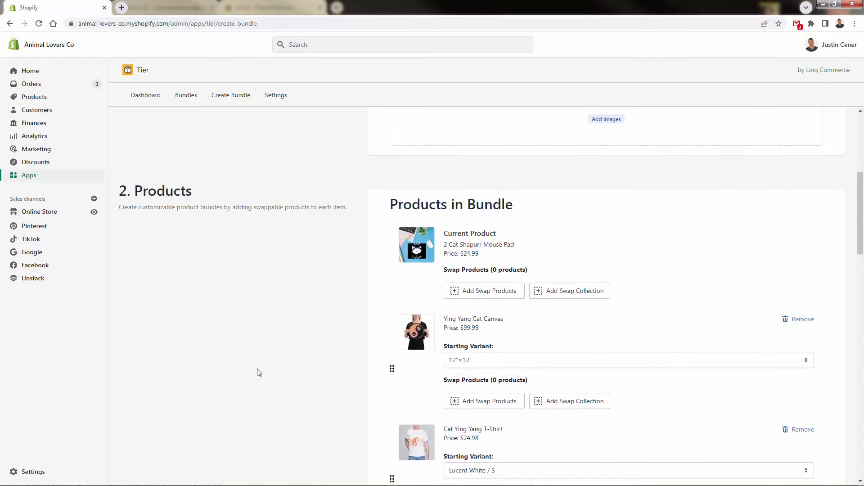
{"action": "scroll", "coordinate": [259, 373], "scroll_direction": "down", "scroll_amount": 3}
{"action": "scroll", "coordinate": [259, 373], "scroll_direction": "up", "scroll_amount": 1}
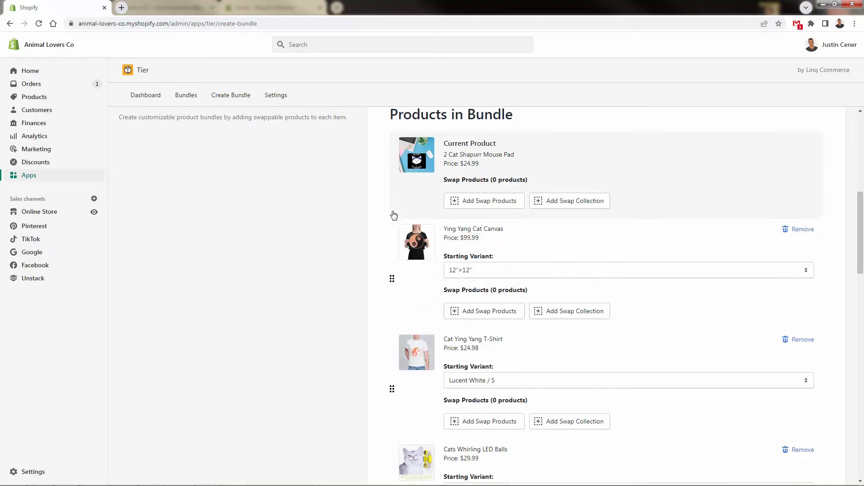
{"action": "scroll", "coordinate": [415, 271], "scroll_direction": "down", "scroll_amount": 2}
{"action": "scroll", "coordinate": [376, 289], "scroll_direction": "down", "scroll_amount": 1}
{"action": "scroll", "coordinate": [377, 289], "scroll_direction": "up", "scroll_amount": 3}
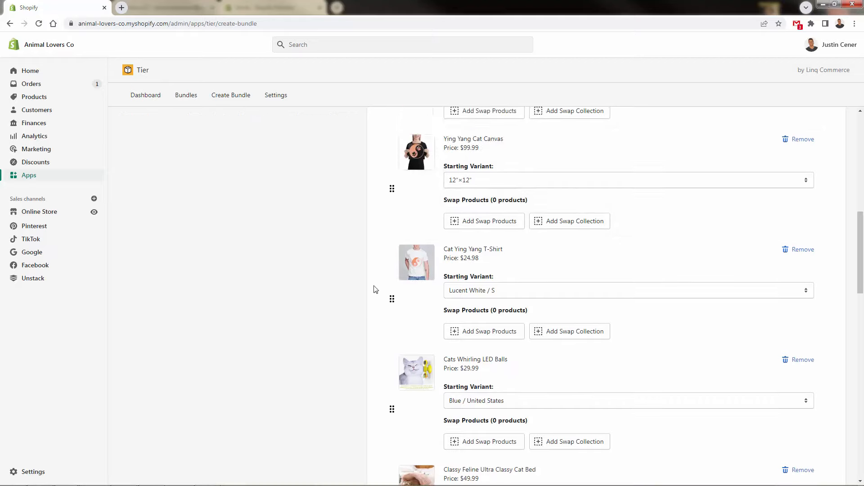
Add the Boots And Booze Framed Poster as a swap product for the Ying Yang Cat Canvas.
{"action": "scroll", "coordinate": [377, 289], "scroll_direction": "down", "scroll_amount": 1}
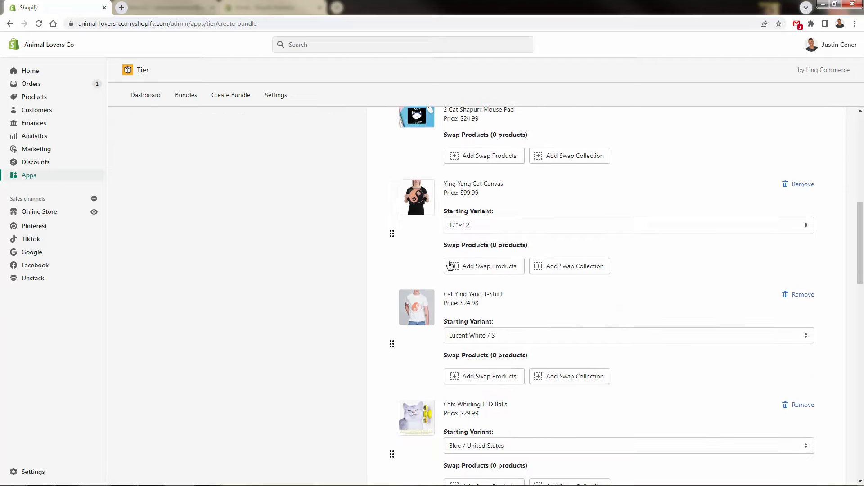
{"action": "left_click", "coordinate": [488, 265]}
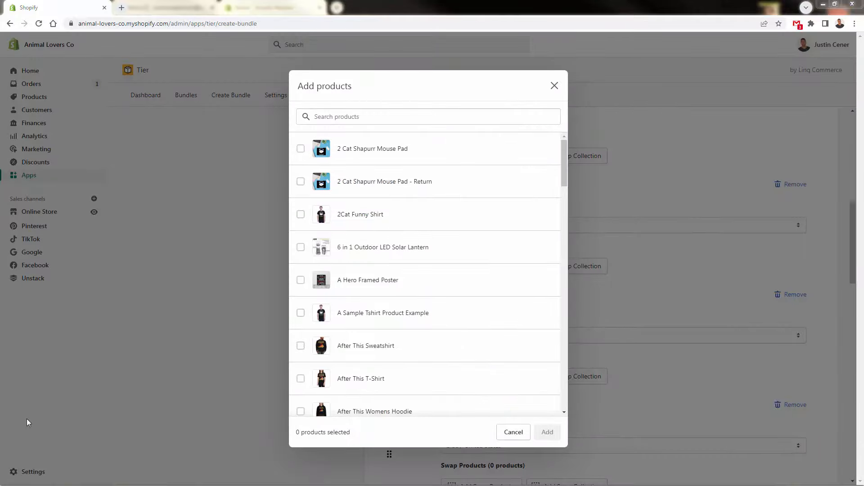
{"action": "left_click_drag", "start_coordinate": [562, 172], "coordinate": [566, 277]}
{"action": "left_click", "coordinate": [300, 295]}
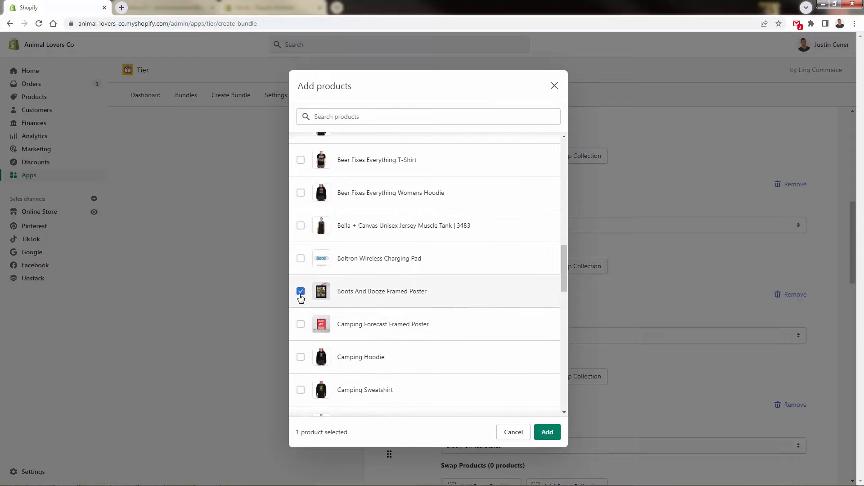
{"action": "left_click", "coordinate": [547, 432]}
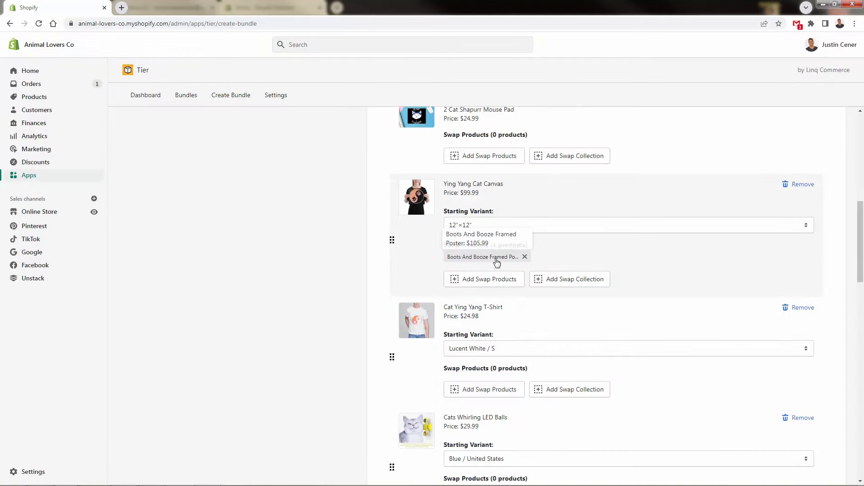
Examine the remaining bundle products and the tiered discount controls, from the discount options through the Tier 6 field.
{"action": "scroll", "coordinate": [235, 249], "scroll_direction": "down", "scroll_amount": 4}
{"action": "scroll", "coordinate": [236, 249], "scroll_direction": "down", "scroll_amount": 7}
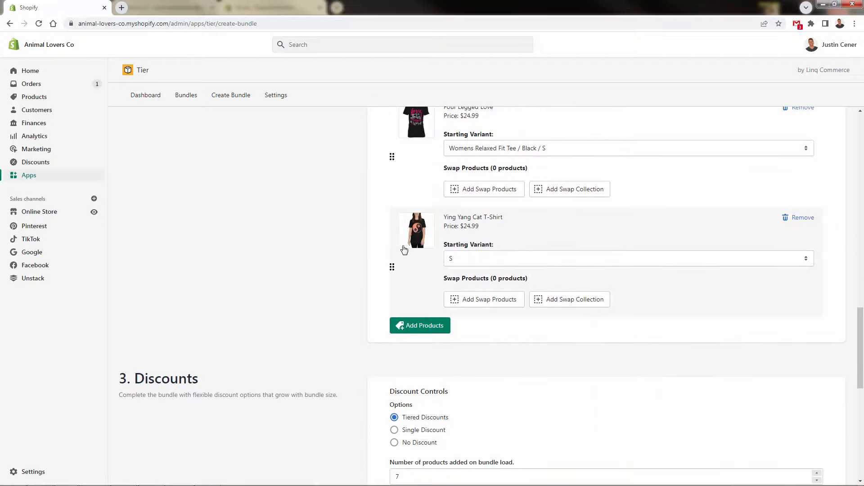
{"action": "scroll", "coordinate": [349, 248], "scroll_direction": "down", "scroll_amount": 2}
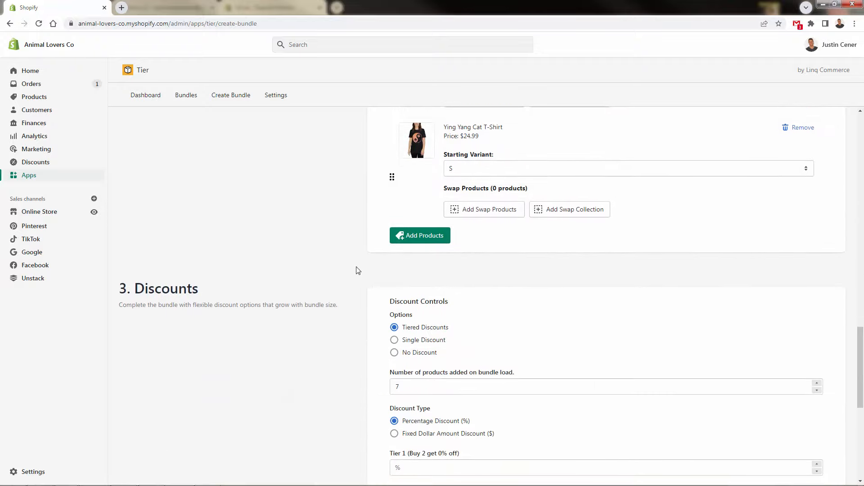
{"action": "scroll", "coordinate": [351, 270], "scroll_direction": "down", "scroll_amount": 1}
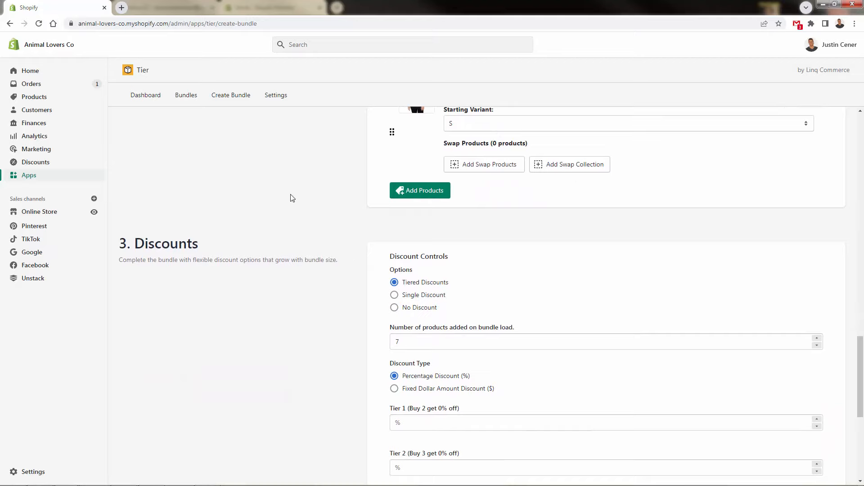
{"action": "scroll", "coordinate": [290, 194], "scroll_direction": "down", "scroll_amount": 2}
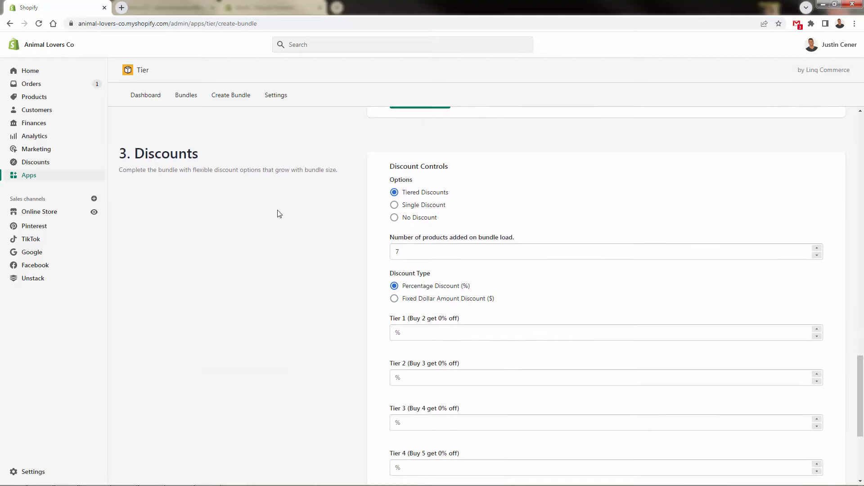
{"action": "scroll", "coordinate": [279, 214], "scroll_direction": "down", "scroll_amount": 1}
{"action": "scroll", "coordinate": [279, 213], "scroll_direction": "up", "scroll_amount": 1}
{"action": "scroll", "coordinate": [435, 301], "scroll_direction": "down", "scroll_amount": 2}
{"action": "scroll", "coordinate": [434, 303], "scroll_direction": "down", "scroll_amount": 2}
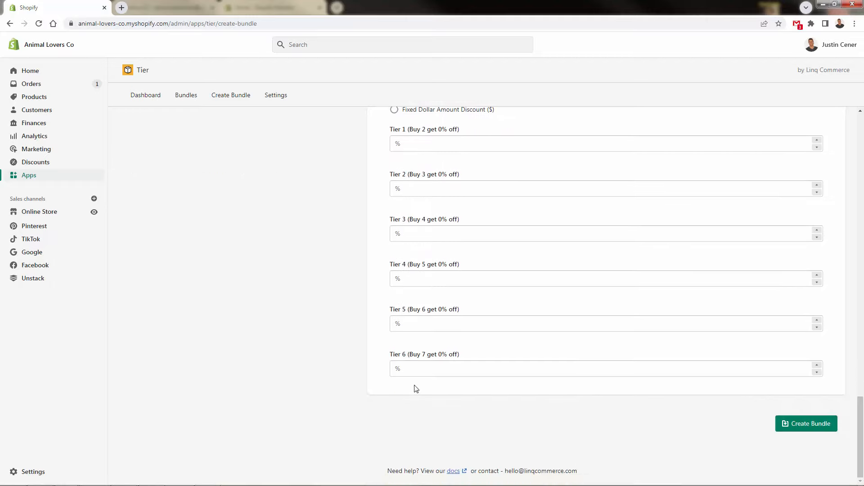
Set the number of products added on bundle load to 4 in the discount controls.
{"action": "scroll", "coordinate": [413, 388], "scroll_direction": "up", "scroll_amount": 4}
{"action": "left_click", "coordinate": [444, 242]}
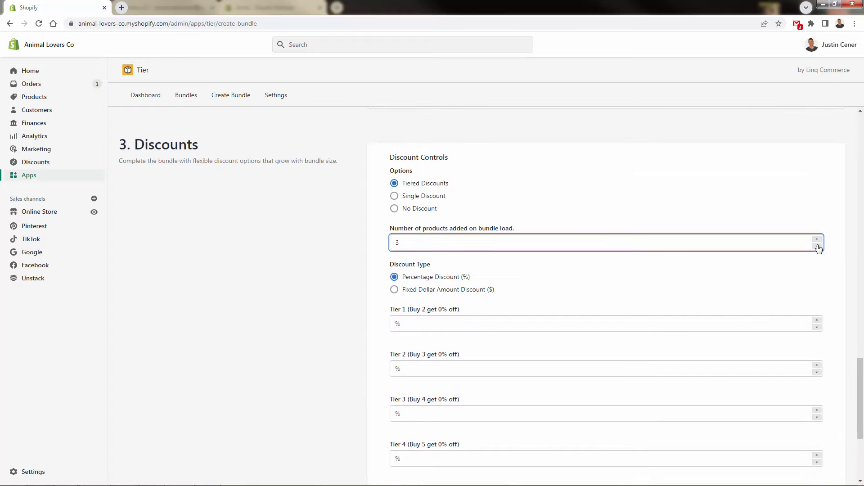
{"action": "scroll", "coordinate": [280, 315], "scroll_direction": "up", "scroll_amount": 15}
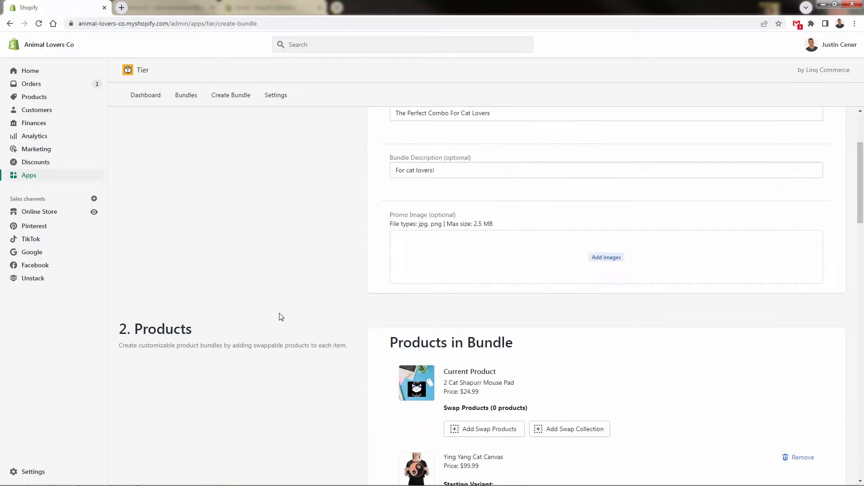
{"action": "scroll", "coordinate": [280, 317], "scroll_direction": "down", "scroll_amount": 15}
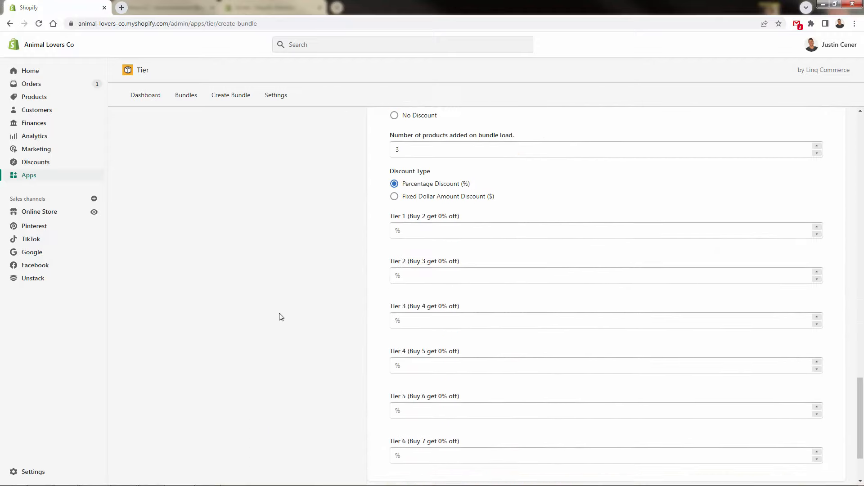
{"action": "scroll", "coordinate": [292, 310], "scroll_direction": "down", "scroll_amount": 2}
{"action": "scroll", "coordinate": [320, 285], "scroll_direction": "up", "scroll_amount": 2}
{"action": "scroll", "coordinate": [335, 258], "scroll_direction": "down", "scroll_amount": 1}
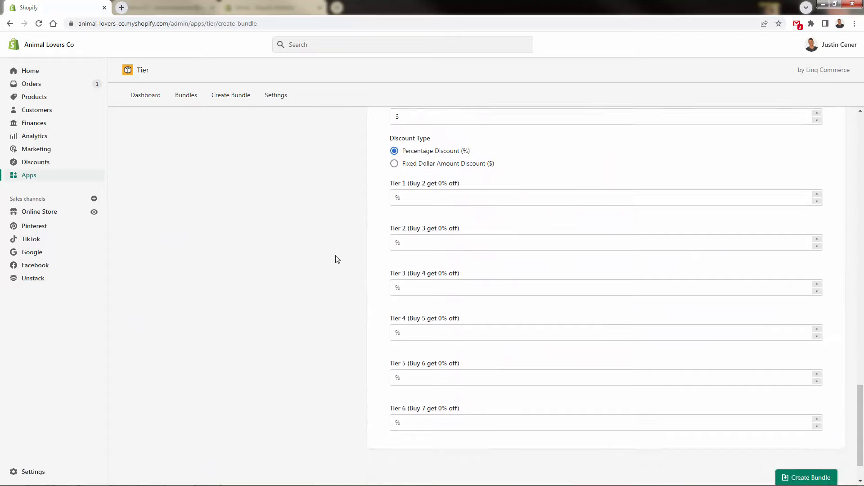
{"action": "scroll", "coordinate": [335, 259], "scroll_direction": "up", "scroll_amount": 1}
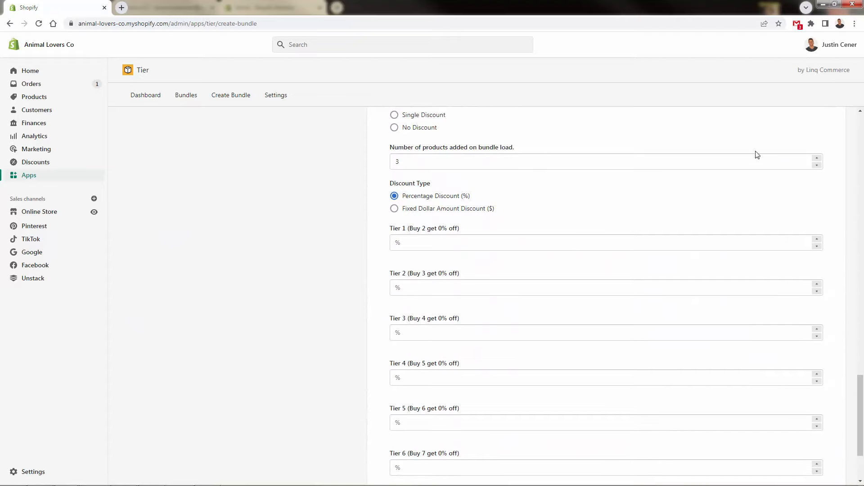
{"action": "left_click", "coordinate": [816, 158]}
{"action": "left_click", "coordinate": [293, 281]}
Set the percentage discount to 5% for Tier 1 and 10% for Tier 2.
{"action": "scroll", "coordinate": [293, 281], "scroll_direction": "down", "scroll_amount": 2}
{"action": "scroll", "coordinate": [292, 282], "scroll_direction": "up", "scroll_amount": 3}
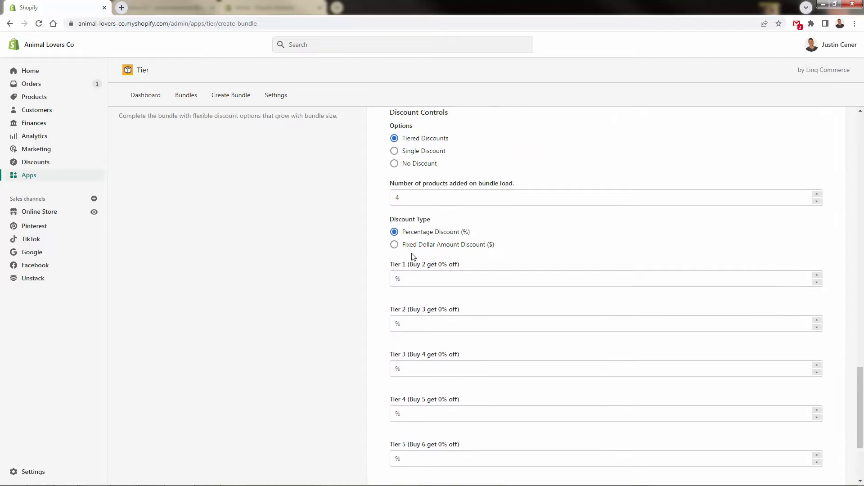
{"action": "left_click", "coordinate": [408, 276]}
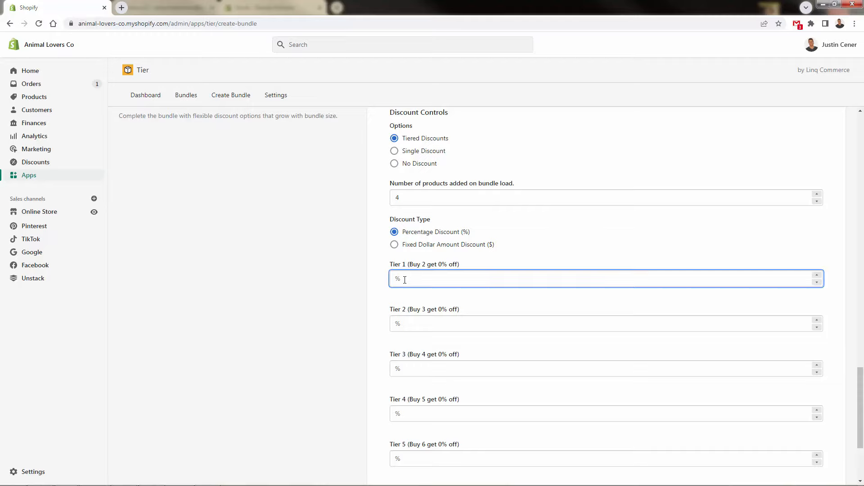
{"action": "left_click", "coordinate": [307, 326]}
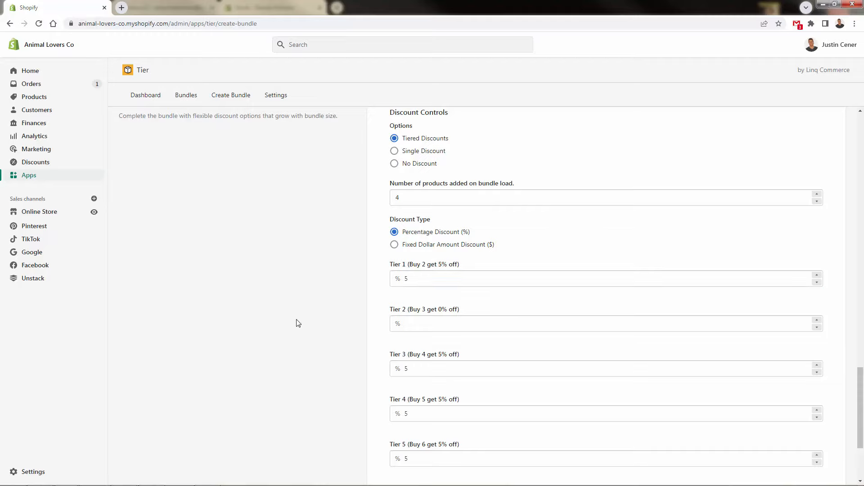
{"action": "left_click", "coordinate": [434, 328]}
{"action": "type", "text": "10"}
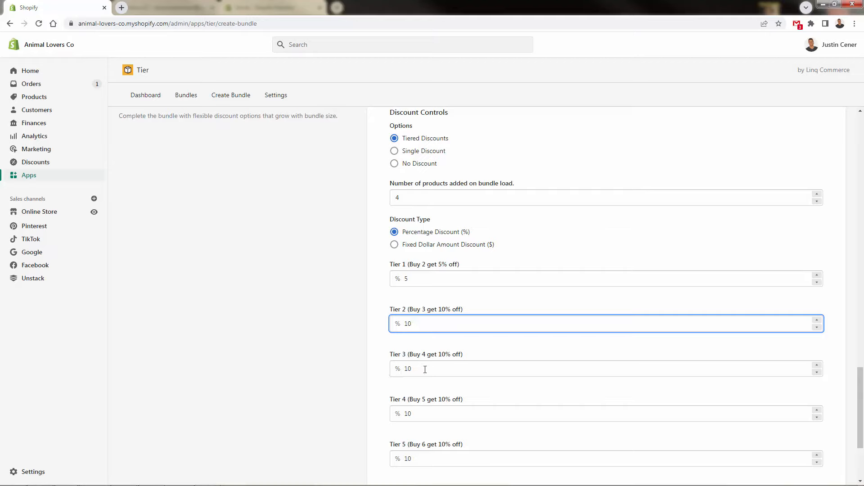
Set the percentage discount to 15% for Tier 3 and 20% for Tier 4.
{"action": "left_click", "coordinate": [426, 369]}
{"action": "scroll", "coordinate": [380, 415], "scroll_direction": "down", "scroll_amount": 3}
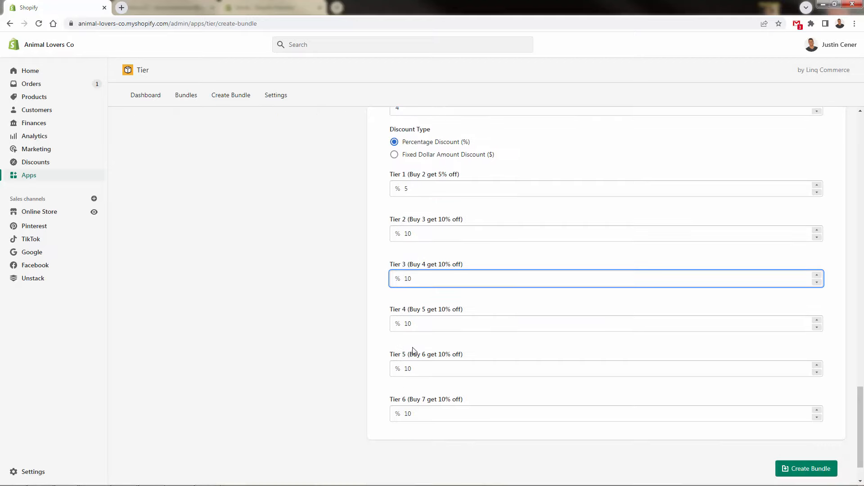
{"action": "key", "text": "BackSpace"}
{"action": "type", "text": "5"}
{"action": "key", "text": "Tab"}
{"action": "type", "text": "20"}
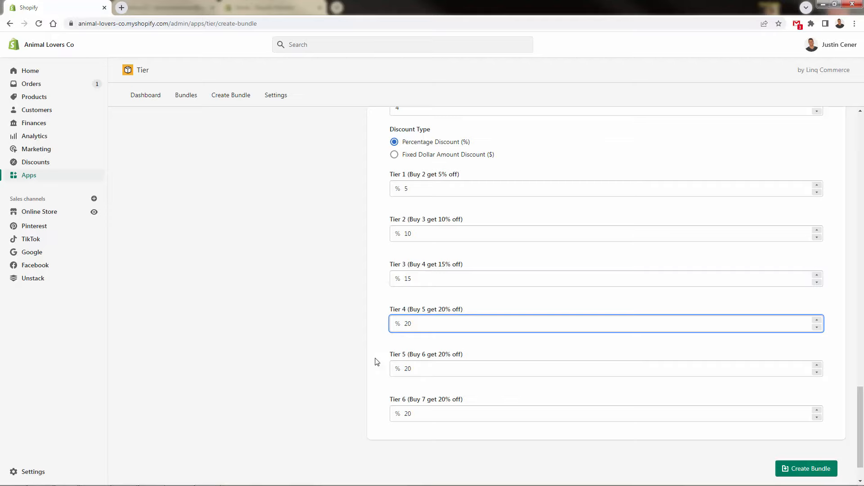
Set the percentage discount to 25% for Tier 5 and 30% for Tier 6.
{"action": "key", "text": "BackSpace"}
{"action": "type", "text": "5"}
{"action": "key", "text": "Tab"}
{"action": "type", "text": "30"}
{"action": "left_click", "coordinate": [299, 401]}
{"action": "scroll", "coordinate": [264, 405], "scroll_direction": "up", "scroll_amount": 1}
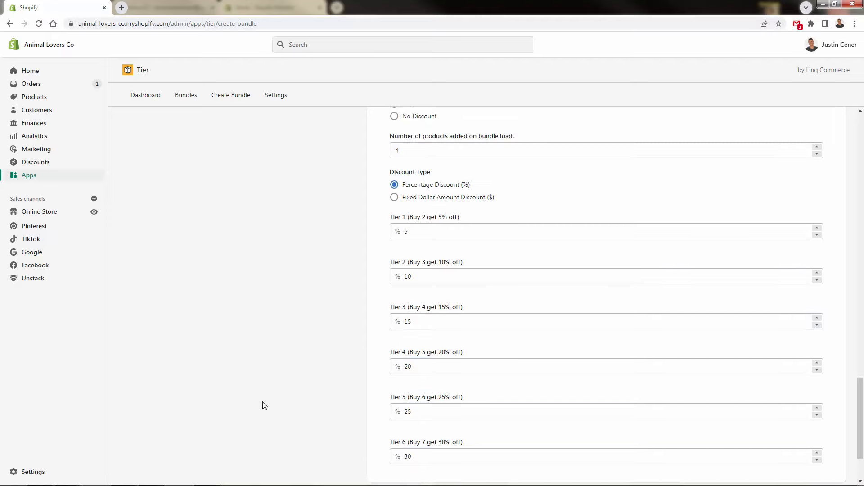
{"action": "scroll", "coordinate": [320, 339], "scroll_direction": "down", "scroll_amount": 1}
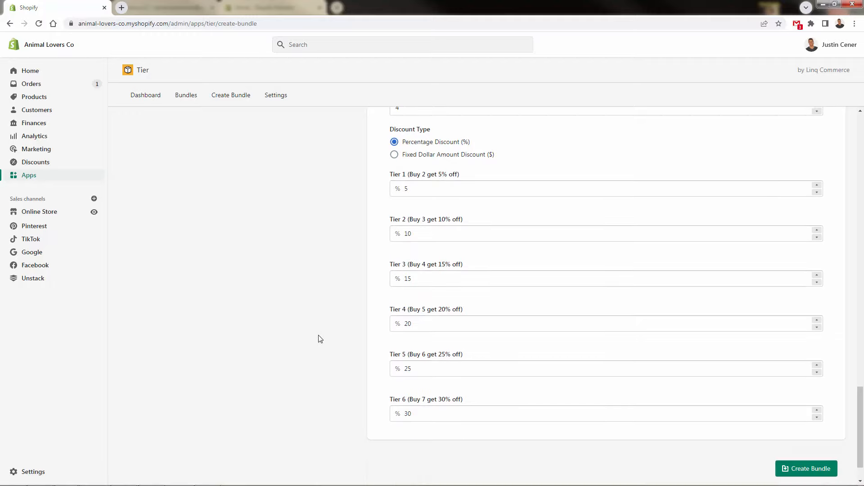
Create the 2 Cat Shapurr Mouse Pad bundle with the configured tiers and enable it in the bundle list.
{"action": "scroll", "coordinate": [321, 339], "scroll_direction": "up", "scroll_amount": 8}
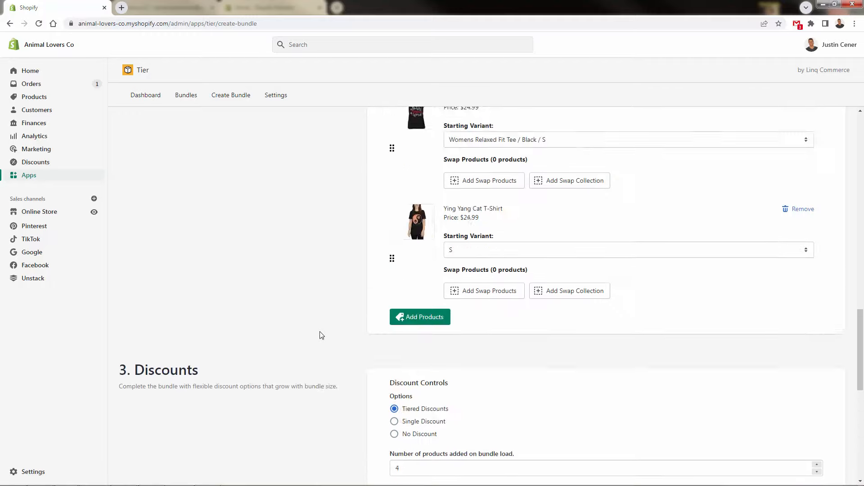
{"action": "scroll", "coordinate": [321, 335], "scroll_direction": "up", "scroll_amount": 12}
{"action": "scroll", "coordinate": [322, 335], "scroll_direction": "down", "scroll_amount": 15}
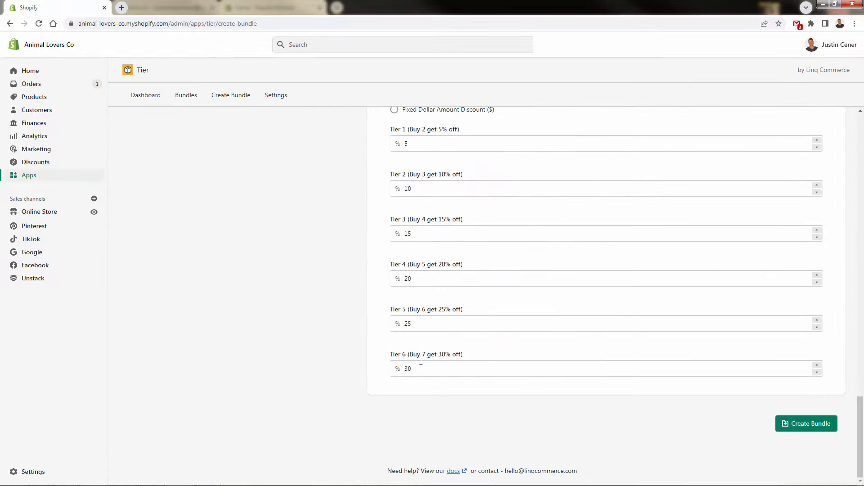
{"action": "scroll", "coordinate": [376, 322], "scroll_direction": "up", "scroll_amount": 1}
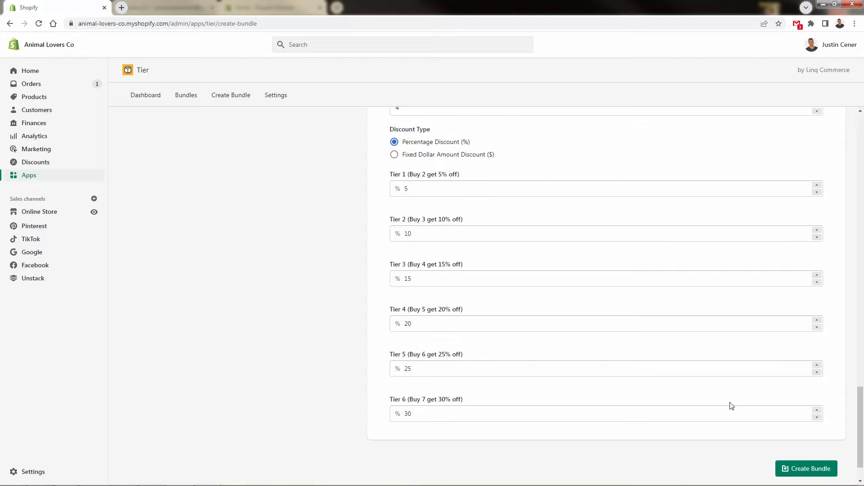
{"action": "left_click", "coordinate": [800, 469]}
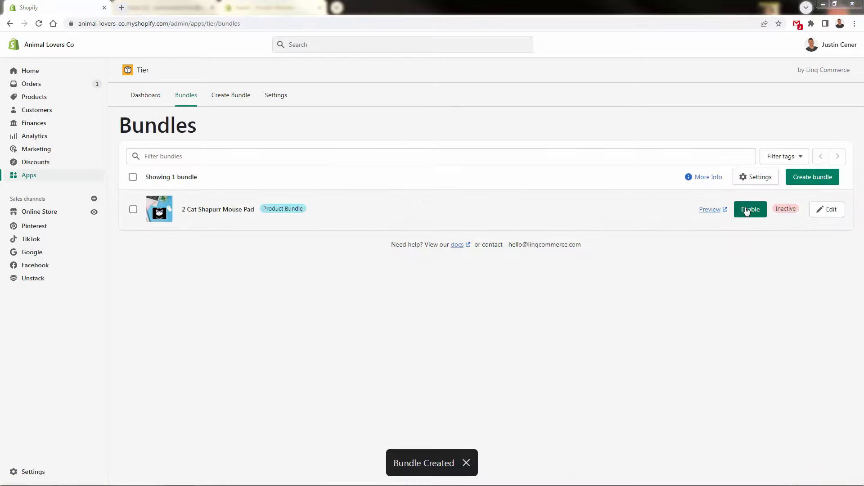
{"action": "left_click", "coordinate": [747, 210]}
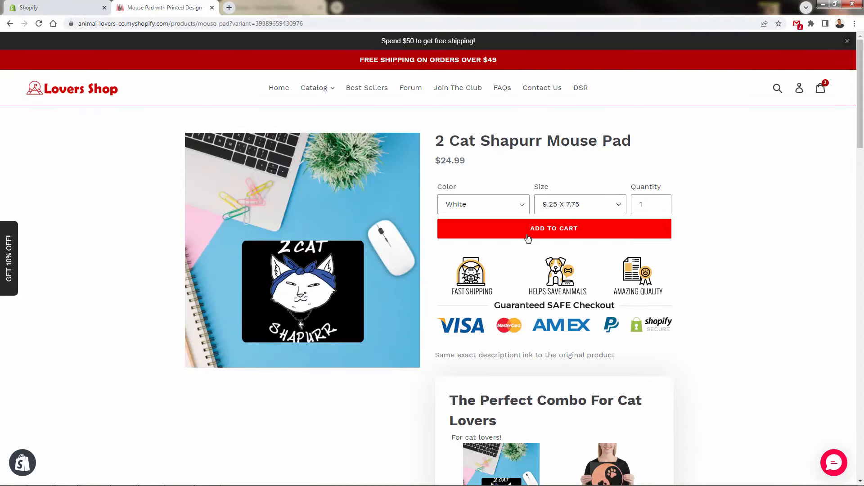
Examine the bundle on the storefront mouse pad page, checking its header, description, product prices and multi-buy offer.
{"action": "scroll", "coordinate": [553, 151], "scroll_direction": "down", "scroll_amount": 4}
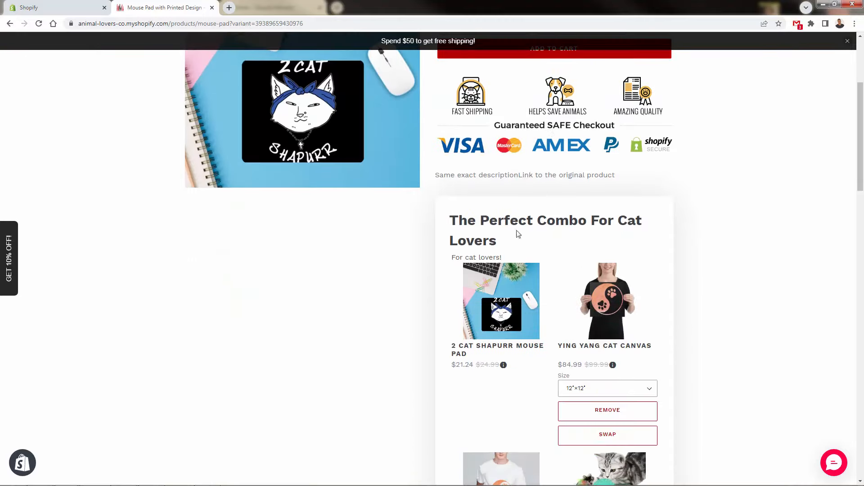
{"action": "triple_click", "coordinate": [481, 222]}
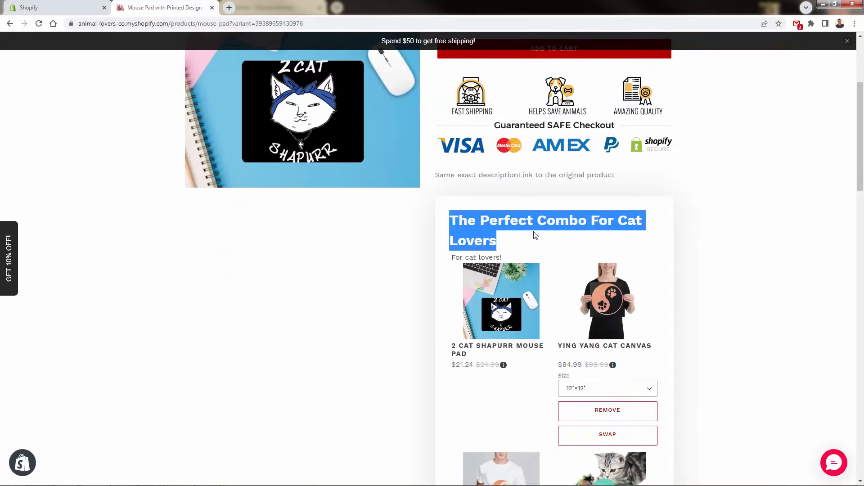
{"action": "left_click", "coordinate": [505, 267]}
{"action": "triple_click", "coordinate": [488, 256]}
{"action": "left_click", "coordinate": [446, 295]}
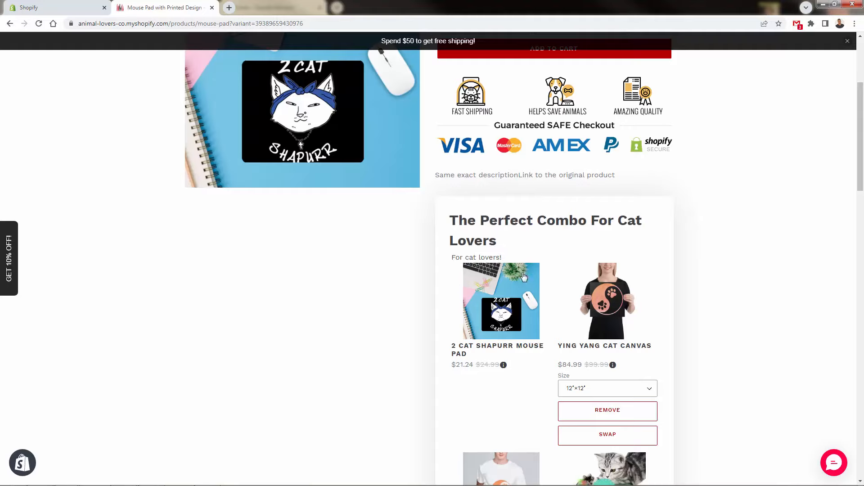
{"action": "scroll", "coordinate": [506, 267], "scroll_direction": "down", "scroll_amount": 1}
{"action": "scroll", "coordinate": [512, 252], "scroll_direction": "down", "scroll_amount": 1}
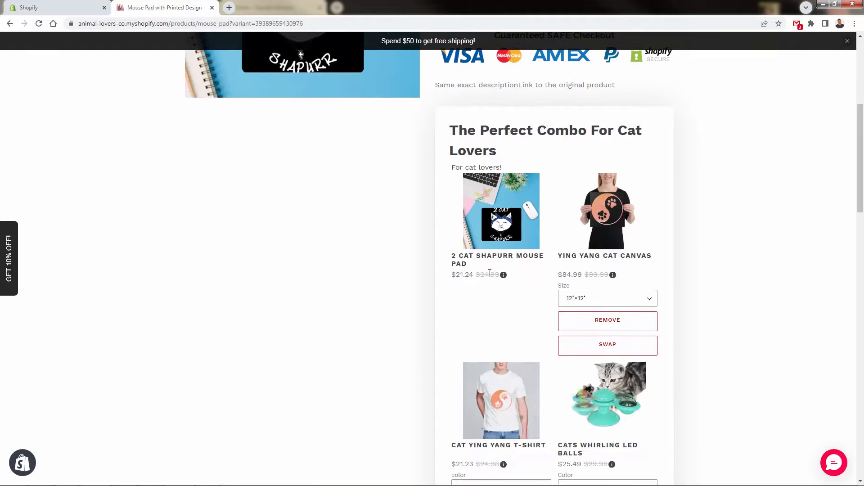
{"action": "scroll", "coordinate": [490, 275], "scroll_direction": "down", "scroll_amount": 7}
{"action": "scroll", "coordinate": [490, 276], "scroll_direction": "down", "scroll_amount": 2}
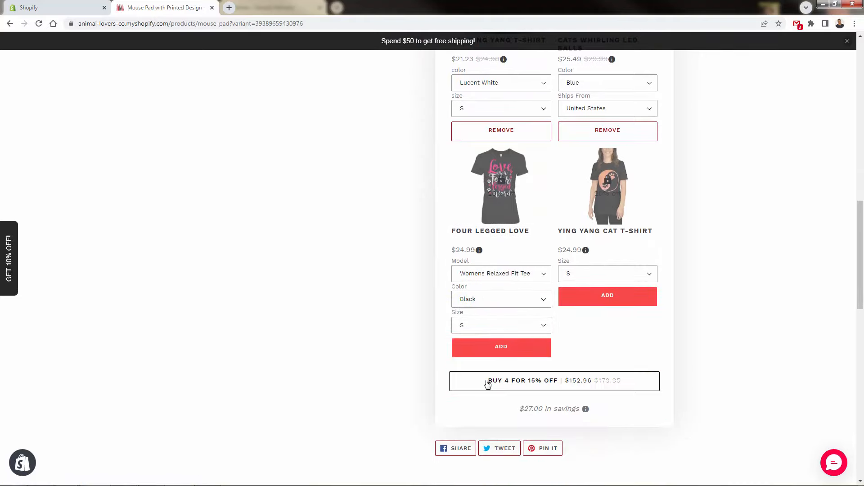
{"action": "scroll", "coordinate": [572, 328], "scroll_direction": "up", "scroll_amount": 8}
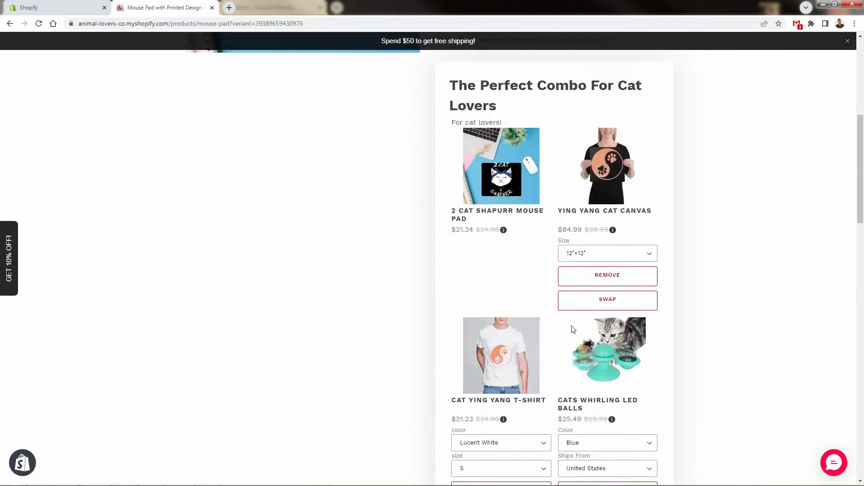
{"action": "scroll", "coordinate": [127, 222], "scroll_direction": "up", "scroll_amount": 7}
{"action": "scroll", "coordinate": [127, 222], "scroll_direction": "down", "scroll_amount": 4}
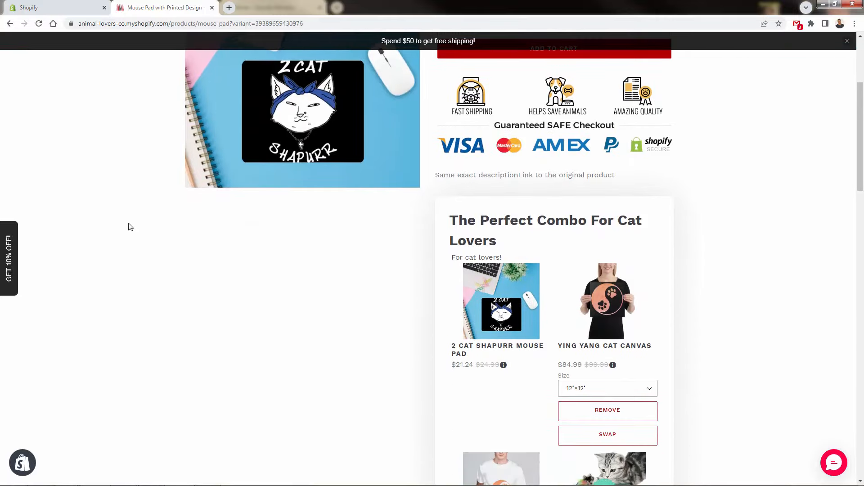
{"action": "scroll", "coordinate": [128, 228], "scroll_direction": "down", "scroll_amount": 4}
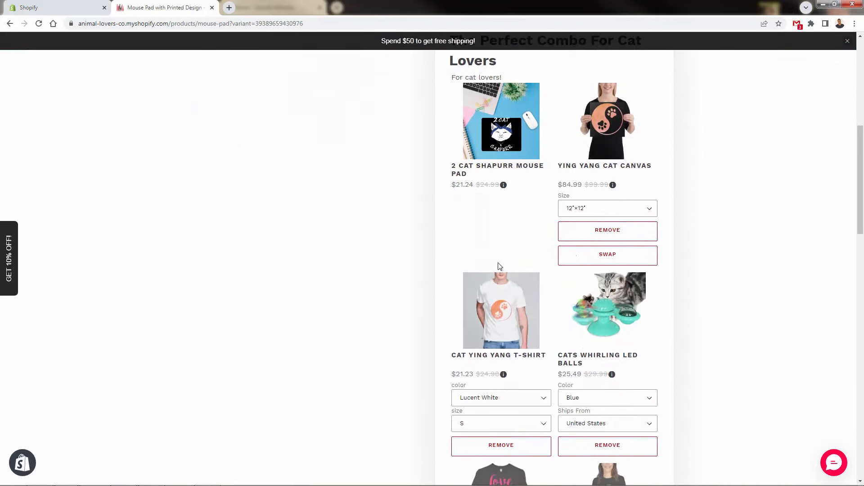
{"action": "scroll", "coordinate": [498, 267], "scroll_direction": "down", "scroll_amount": 4}
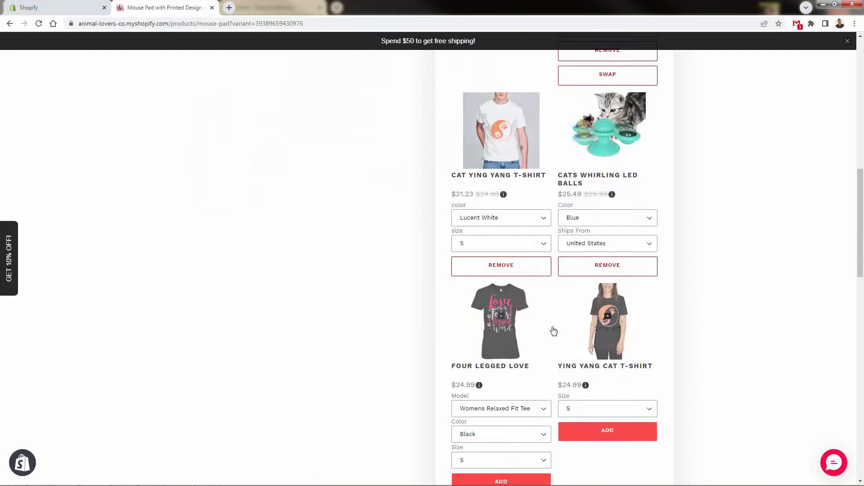
Choose Lucent White and size L for the Cat Ying Yang T-Shirt in the storefront bundle, and remove the shirt from the bundle.
{"action": "left_click", "coordinate": [521, 243]}
{"action": "left_click", "coordinate": [511, 289]}
{"action": "left_click", "coordinate": [513, 219]}
{"action": "left_click", "coordinate": [506, 232]}
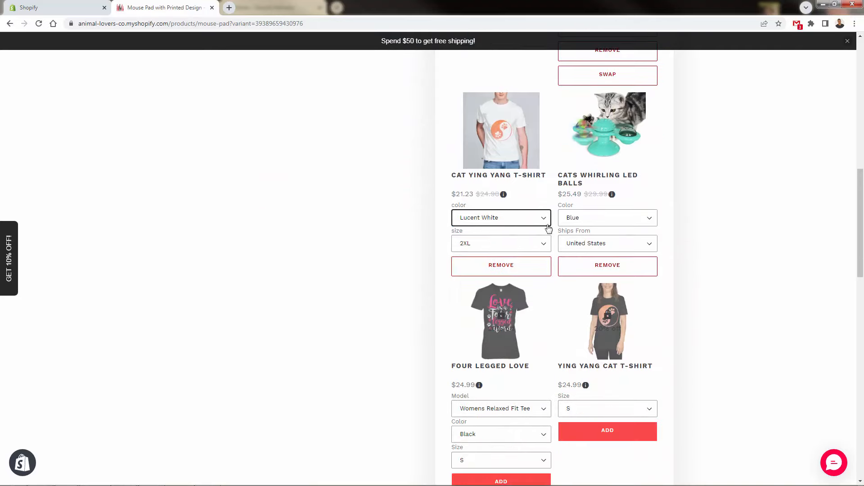
{"action": "left_click", "coordinate": [523, 251]}
{"action": "left_click", "coordinate": [505, 270]}
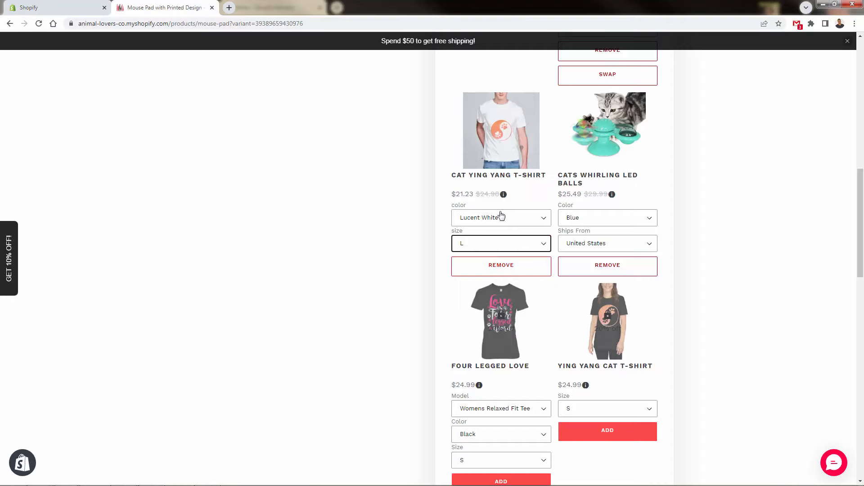
{"action": "left_click", "coordinate": [489, 271]}
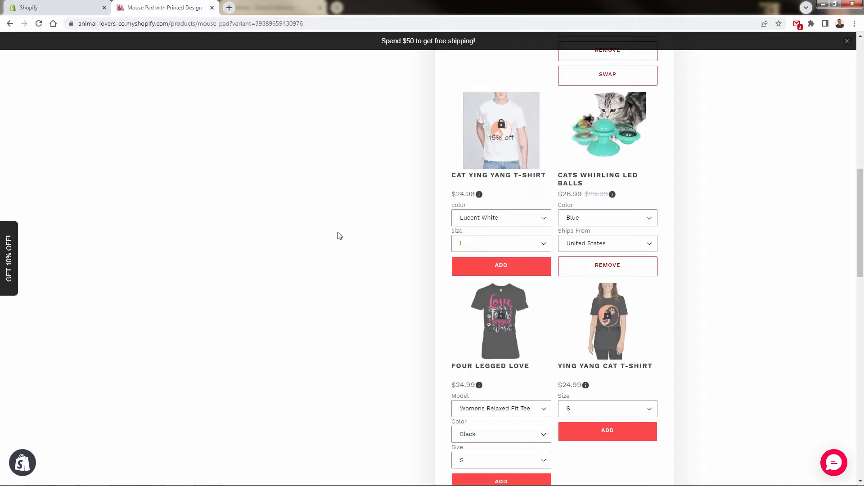
Add the Cat Ying Yang T-Shirt, Four Legged Love and Ying Yang Cat T-Shirt to the storefront bundle.
{"action": "scroll", "coordinate": [359, 256], "scroll_direction": "down", "scroll_amount": 2}
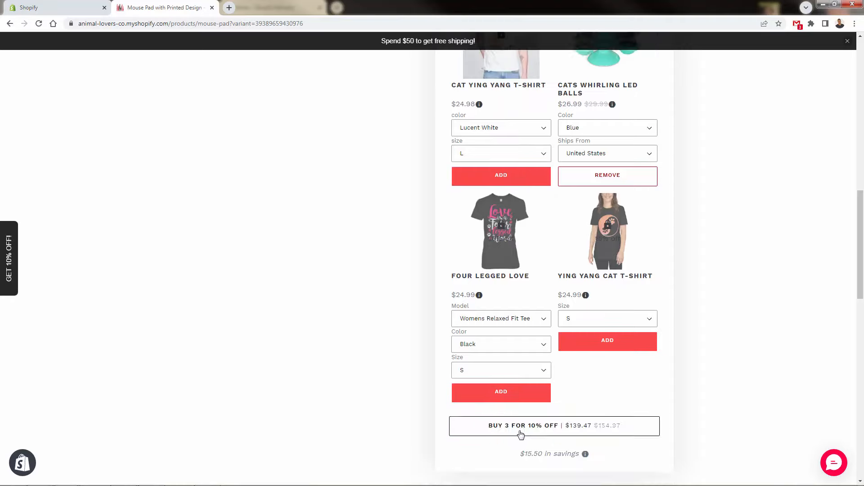
{"action": "left_click", "coordinate": [517, 176]}
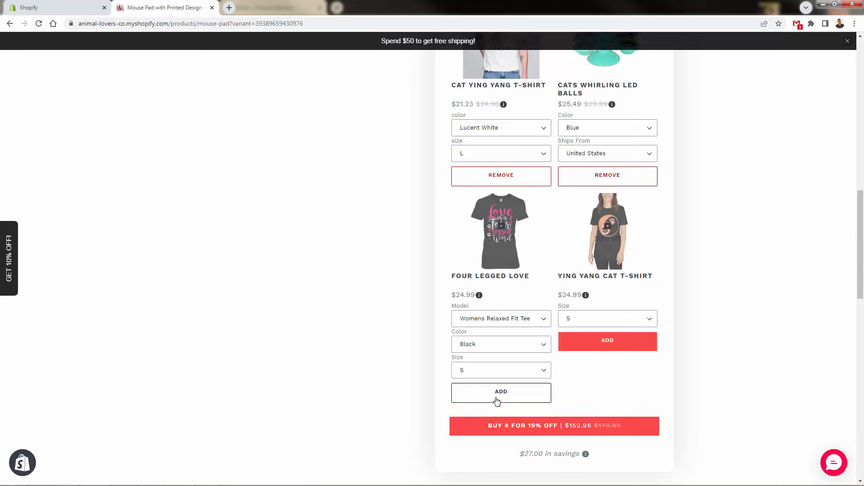
{"action": "left_click", "coordinate": [496, 400]}
{"action": "left_click", "coordinate": [588, 349]}
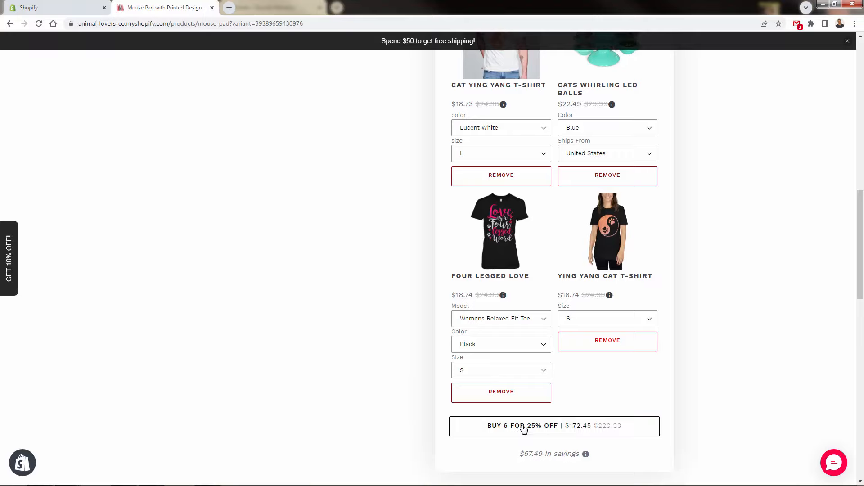
Remove both Ying Yang T-shirts, the Four Legged Love shirt and the Cats Whirling LED Balls from the storefront bundle.
{"action": "left_click", "coordinate": [583, 340]}
{"action": "left_click", "coordinate": [523, 402]}
{"action": "scroll", "coordinate": [506, 378], "scroll_direction": "up", "scroll_amount": 2}
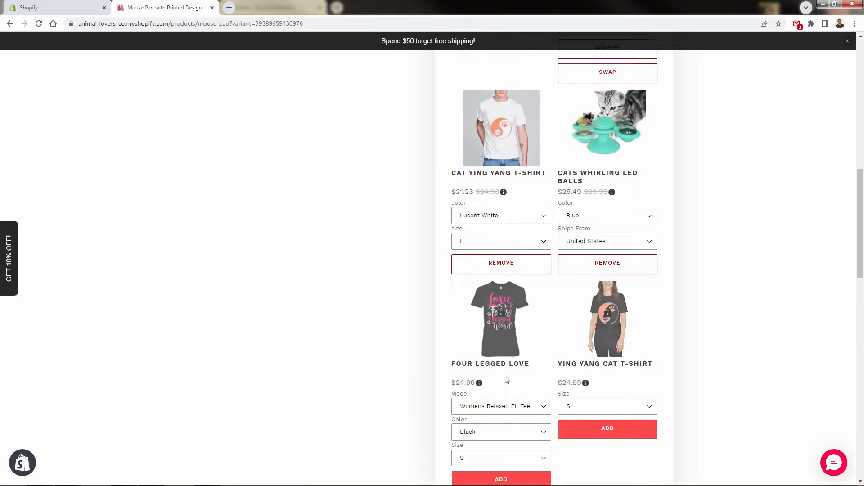
{"action": "left_click", "coordinate": [517, 273]}
{"action": "left_click", "coordinate": [589, 270]}
{"action": "scroll", "coordinate": [287, 394], "scroll_direction": "up", "scroll_amount": 4}
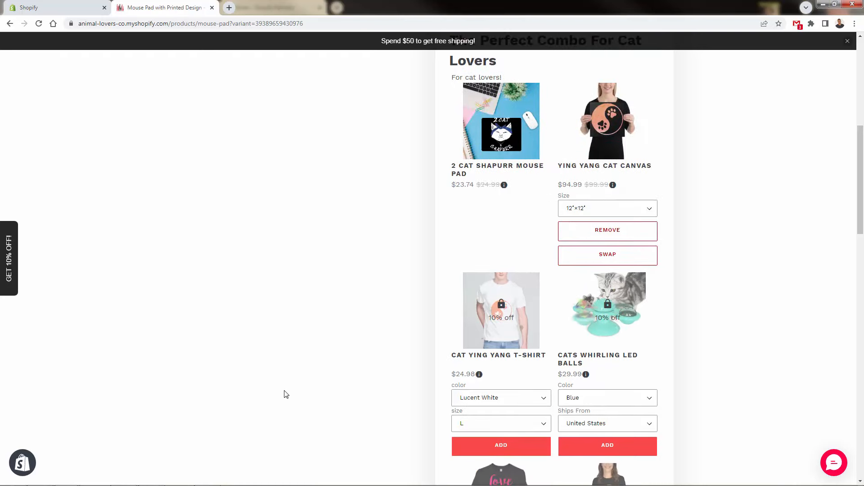
Swap the Ying Yang Cat Canvas for the Boots And Booze Framed Poster and check the bundle's updated offer.
{"action": "scroll", "coordinate": [286, 394], "scroll_direction": "up", "scroll_amount": 2}
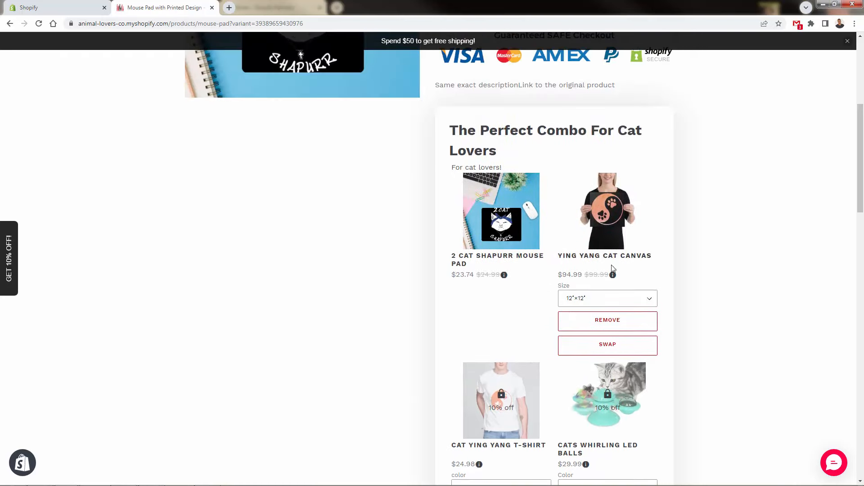
{"action": "scroll", "coordinate": [641, 233], "scroll_direction": "down", "scroll_amount": 1}
{"action": "scroll", "coordinate": [641, 214], "scroll_direction": "up", "scroll_amount": 1}
{"action": "scroll", "coordinate": [620, 231], "scroll_direction": "down", "scroll_amount": 2}
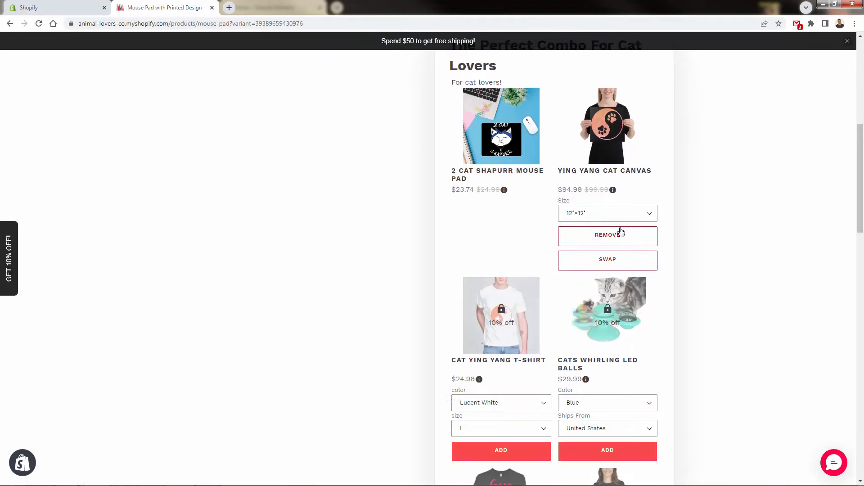
{"action": "scroll", "coordinate": [619, 231], "scroll_direction": "up", "scroll_amount": 1}
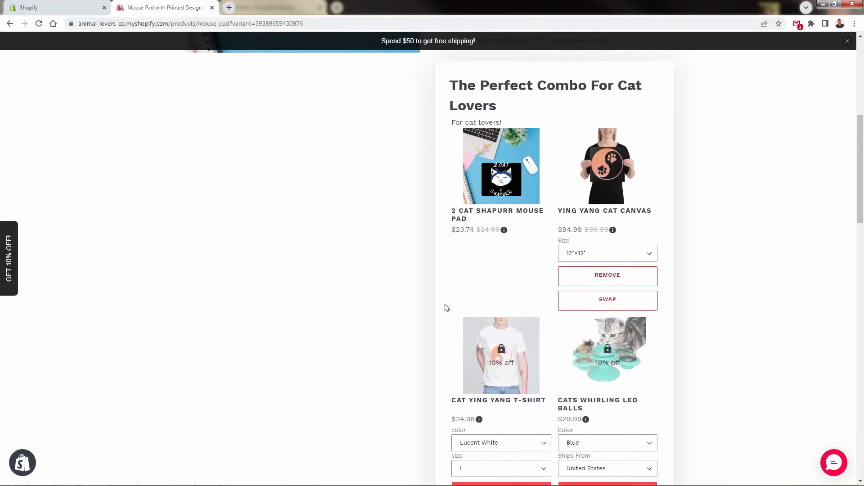
{"action": "left_click", "coordinate": [591, 301]}
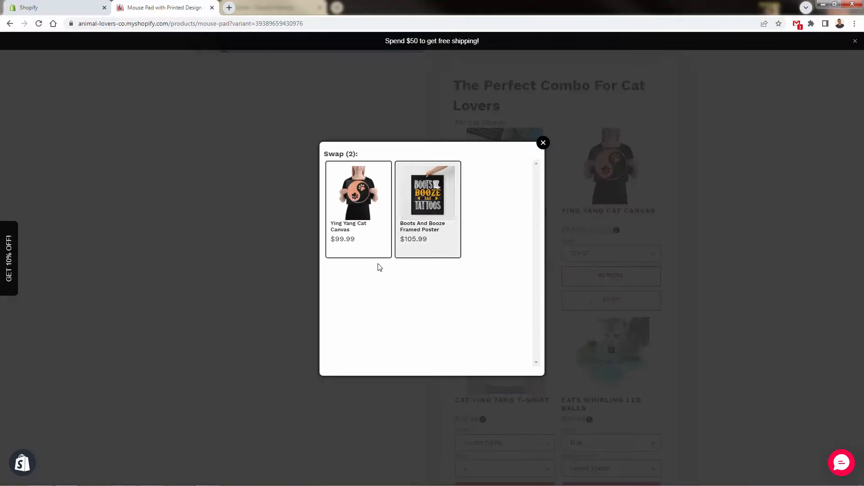
{"action": "left_click", "coordinate": [402, 199]}
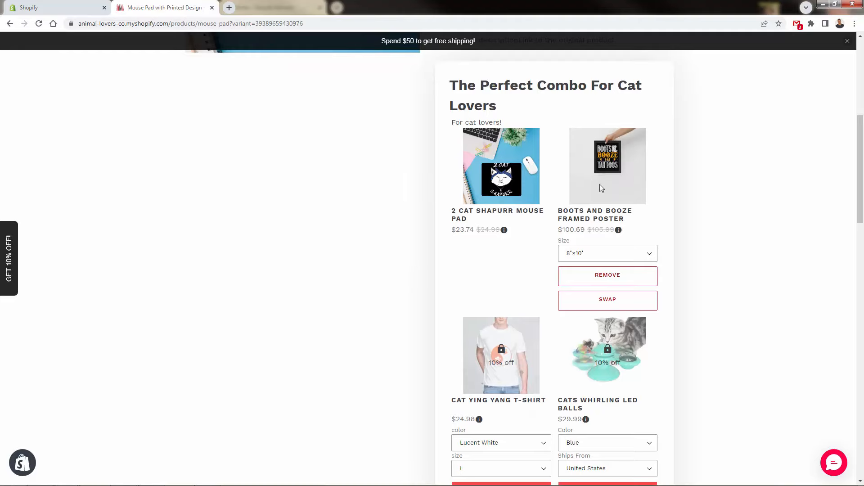
{"action": "scroll", "coordinate": [428, 344], "scroll_direction": "down", "scroll_amount": 8}
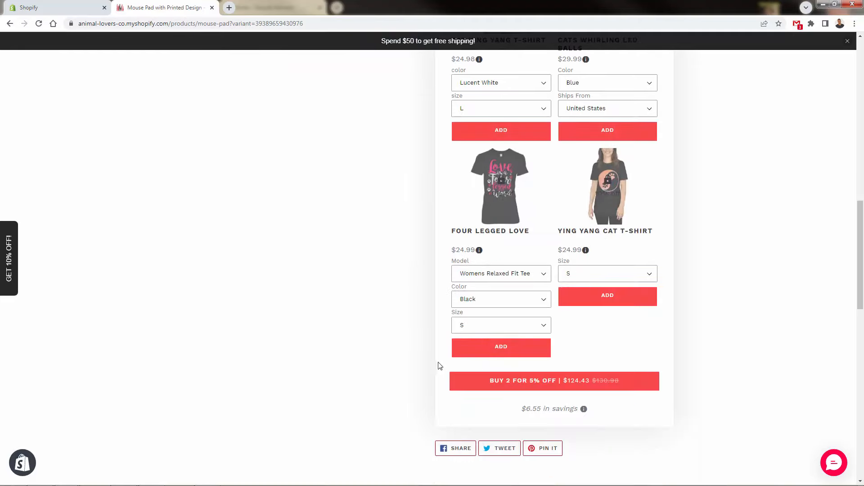
{"action": "scroll", "coordinate": [498, 390], "scroll_direction": "up", "scroll_amount": 8}
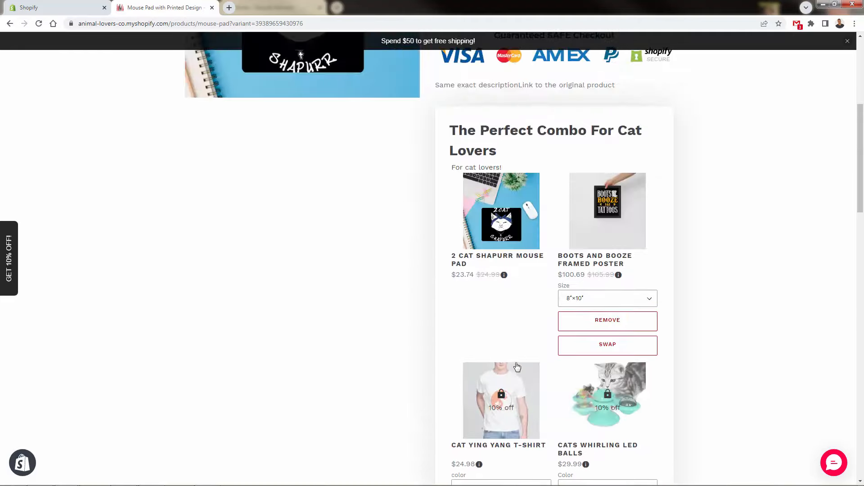
Add the Cat Ying Yang T-Shirt and the Cats Whirling LED Balls to the bundle and check its offer price.
{"action": "scroll", "coordinate": [534, 399], "scroll_direction": "down", "scroll_amount": 3}
{"action": "left_click", "coordinate": [501, 399]}
{"action": "left_click", "coordinate": [610, 400]}
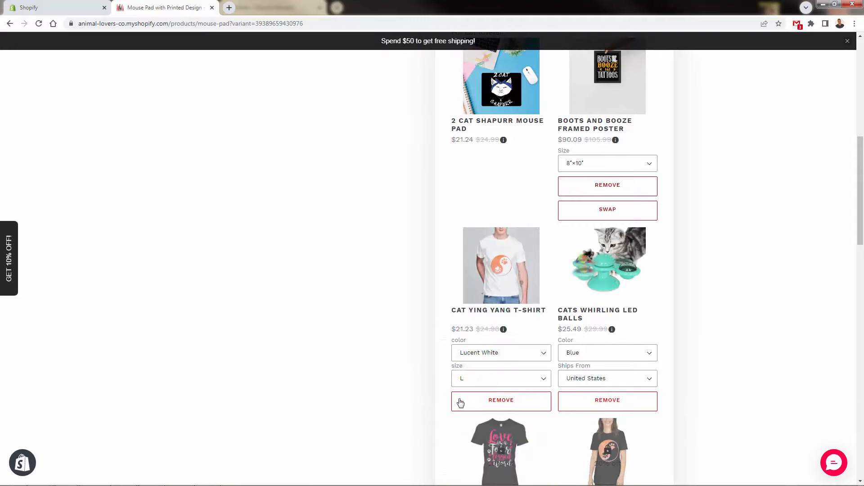
{"action": "scroll", "coordinate": [459, 402], "scroll_direction": "down", "scroll_amount": 9}
{"action": "scroll", "coordinate": [356, 332], "scroll_direction": "up", "scroll_amount": 11}
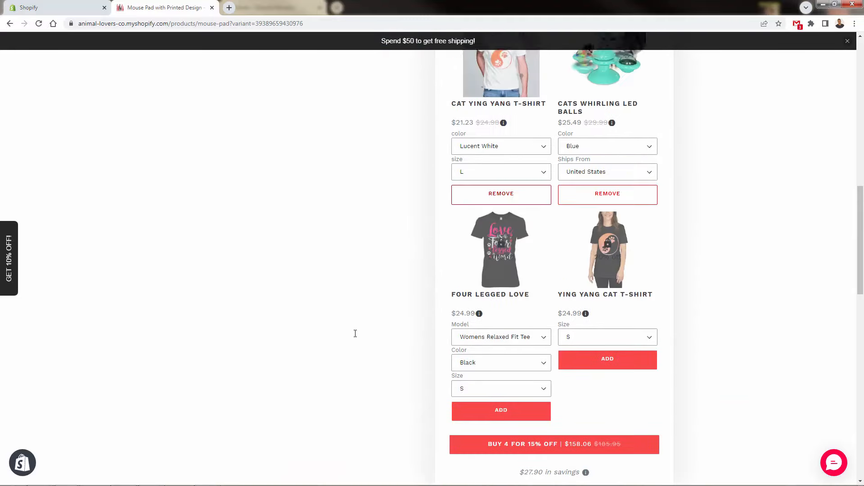
Remove the Boots And Booze Framed Poster from the bundle and add it back.
{"action": "left_click", "coordinate": [627, 232]}
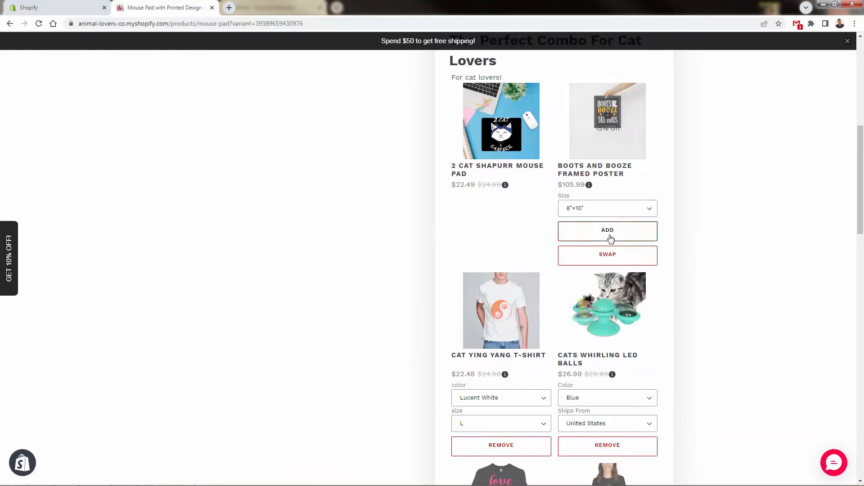
{"action": "left_click", "coordinate": [577, 230]}
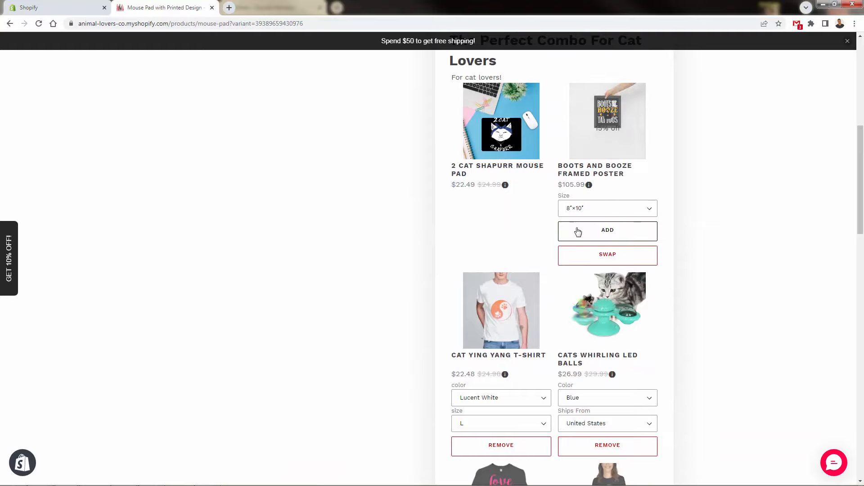
Swap the Boots And Booze Framed Poster for the Ying Yang Cat Canvas and close the storefront product page.
{"action": "left_click", "coordinate": [595, 253]}
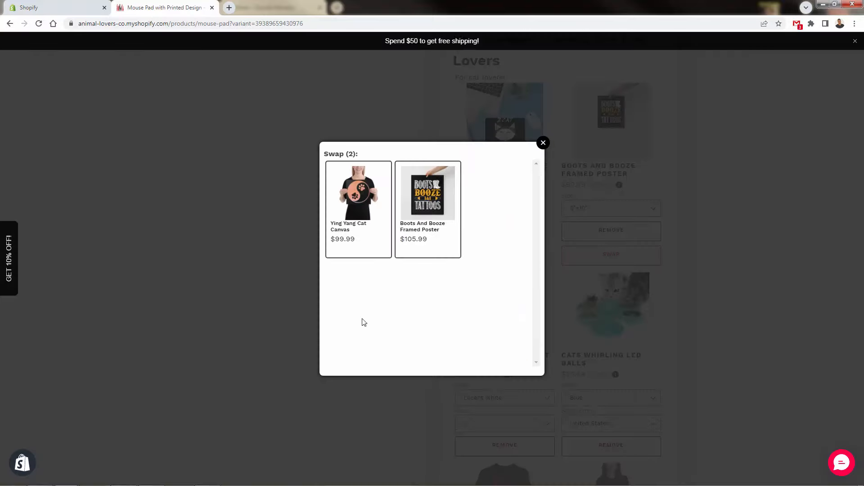
{"action": "left_click", "coordinate": [361, 188]}
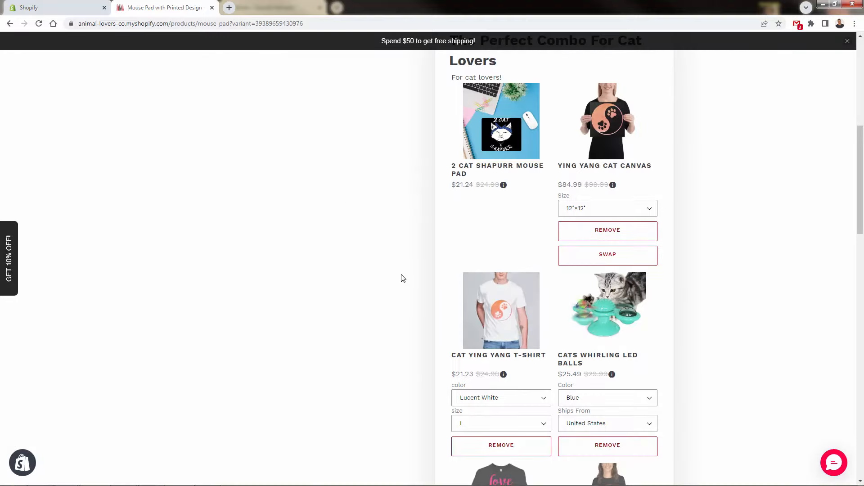
{"action": "scroll", "coordinate": [533, 201], "scroll_direction": "up", "scroll_amount": 1}
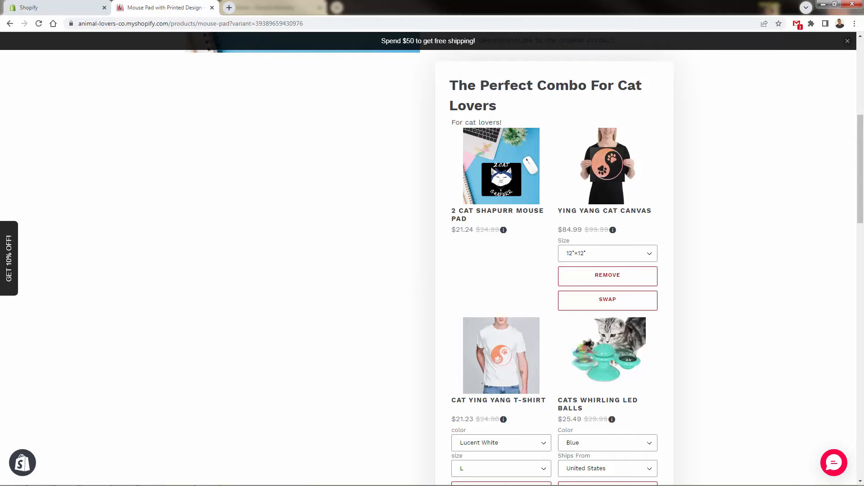
{"action": "key", "text": "ctrl+w"}
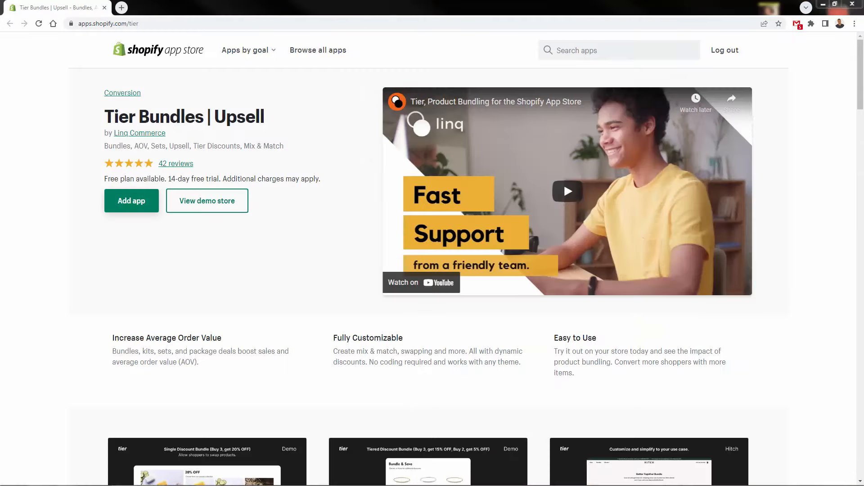